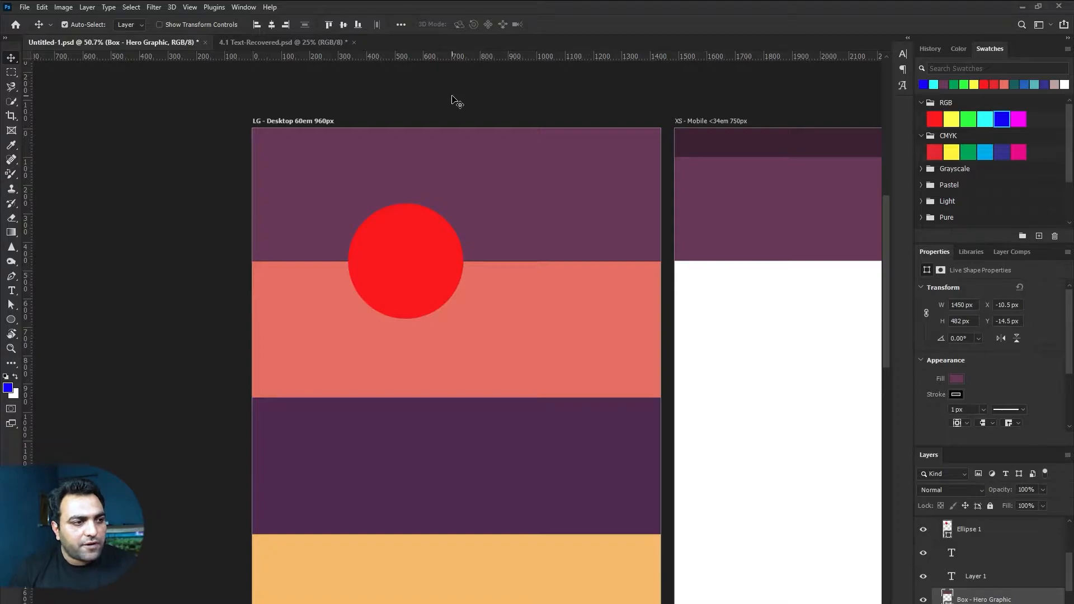
Step: Deselect all layers, then reselect the purple hero box layer
left_click(452, 97)
left_click(471, 164)
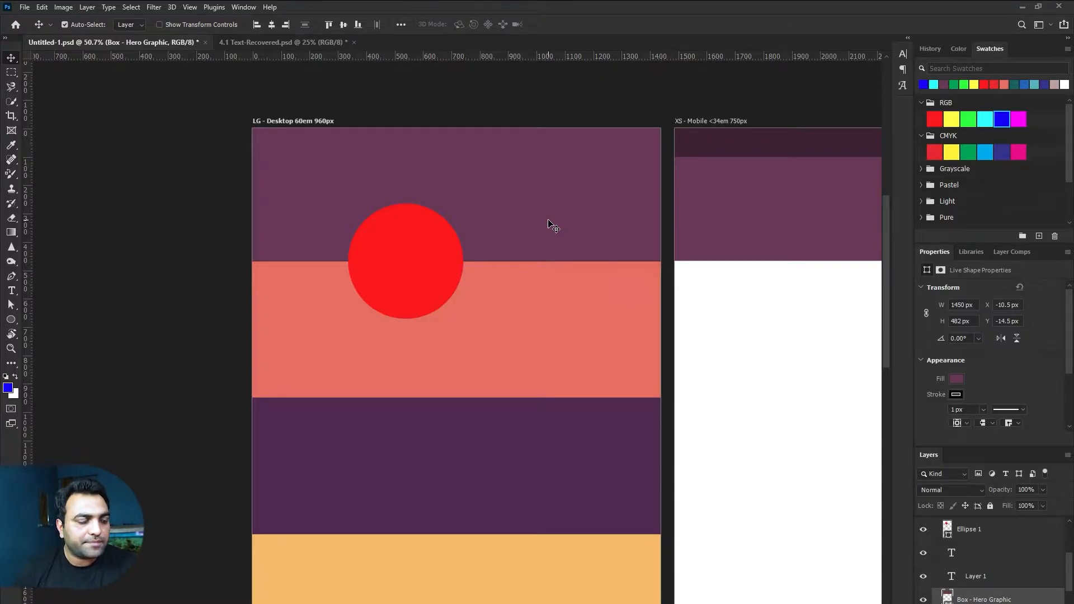
left_click(548, 220)
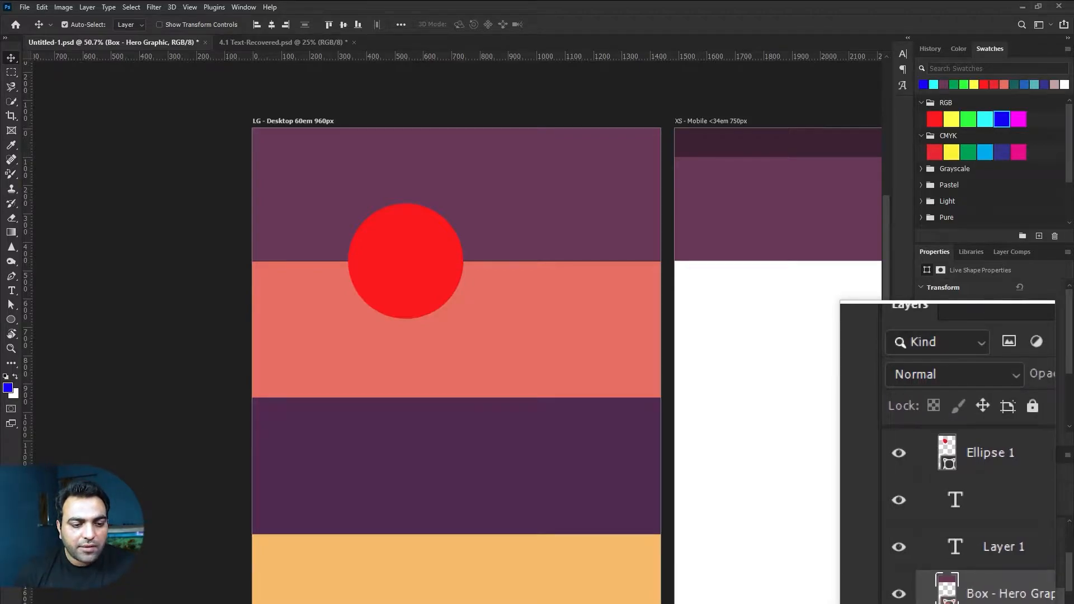
Step: Change the hero box fill from purple to dark green #17310a
double_click(948, 601)
left_click(603, 292)
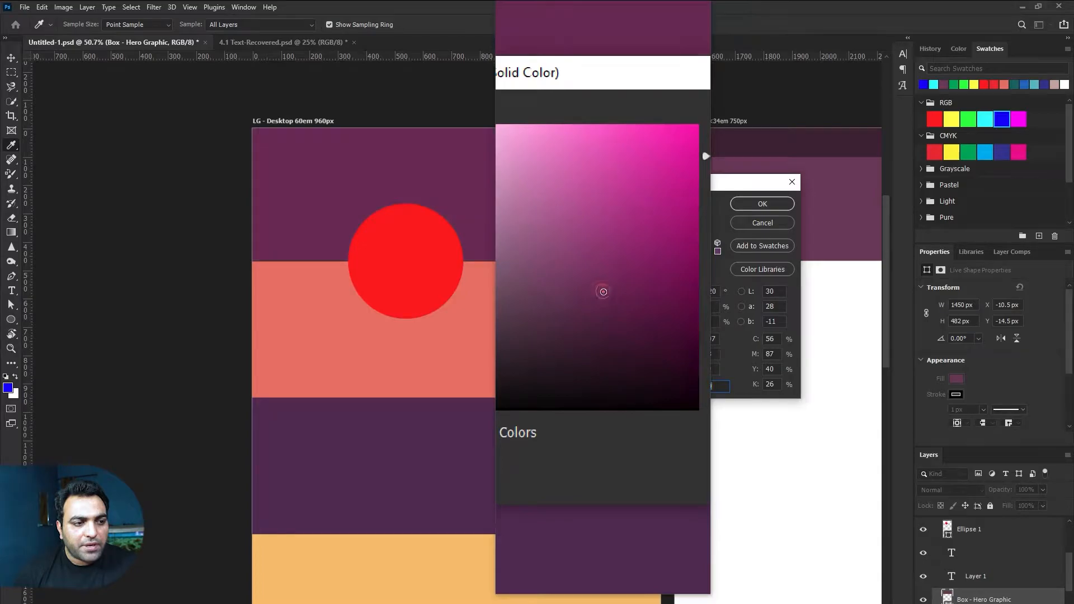
mouse_move(664, 273)
left_mouse_down()
mouse_move(666, 311)
mouse_move(633, 292)
mouse_move(621, 323)
left_mouse_up()
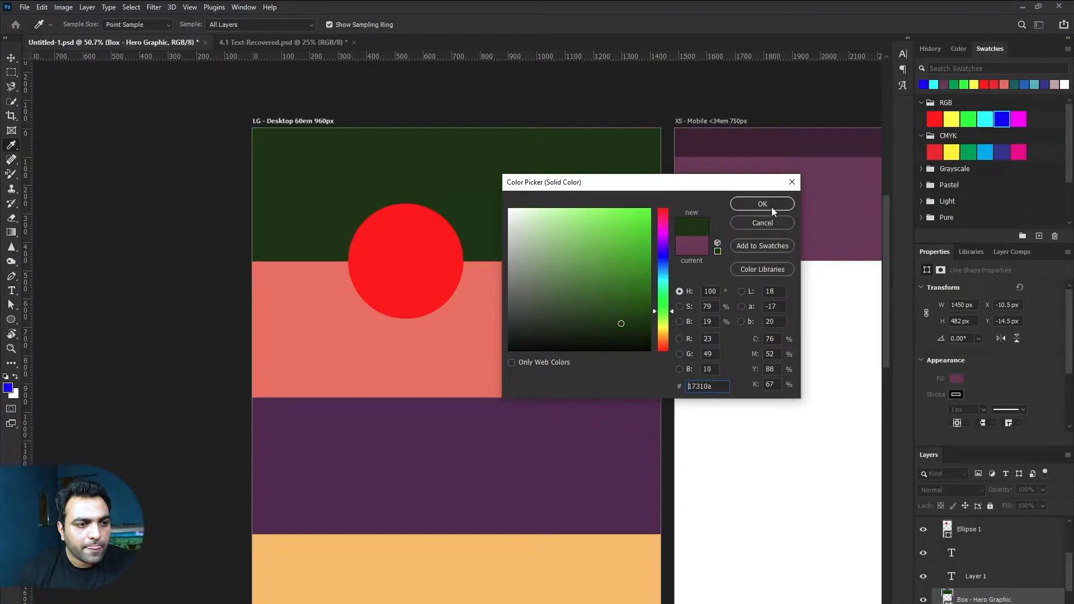
left_click(773, 208)
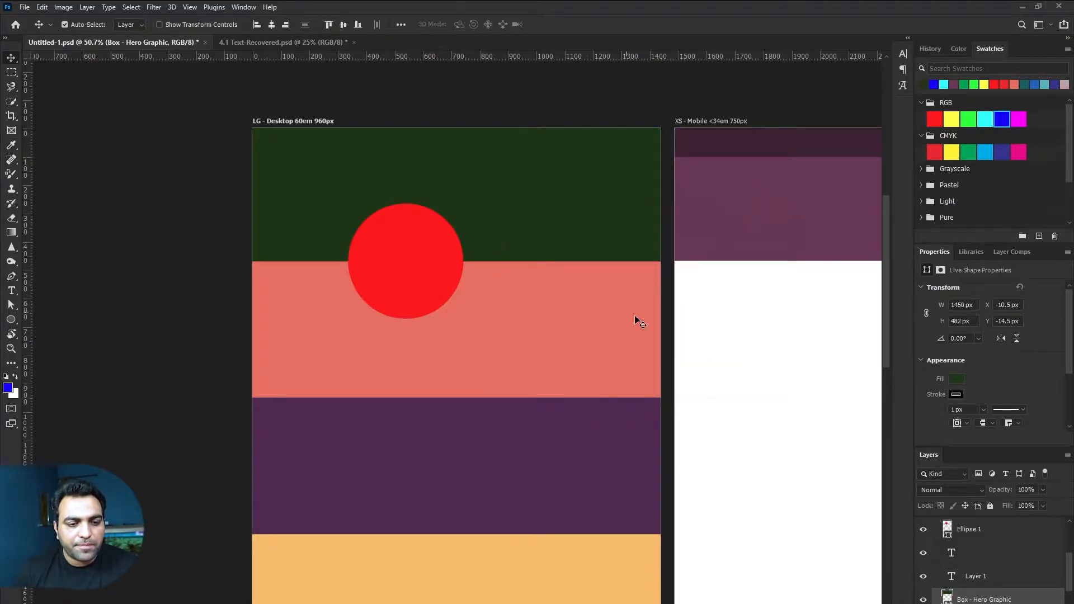
left_click(965, 595)
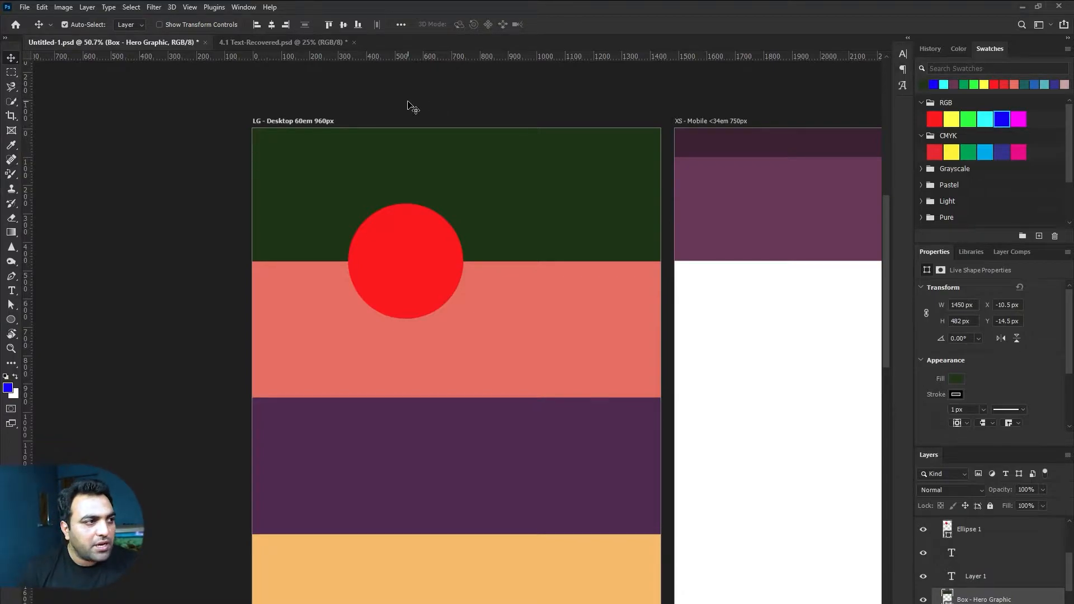
left_click(243, 8)
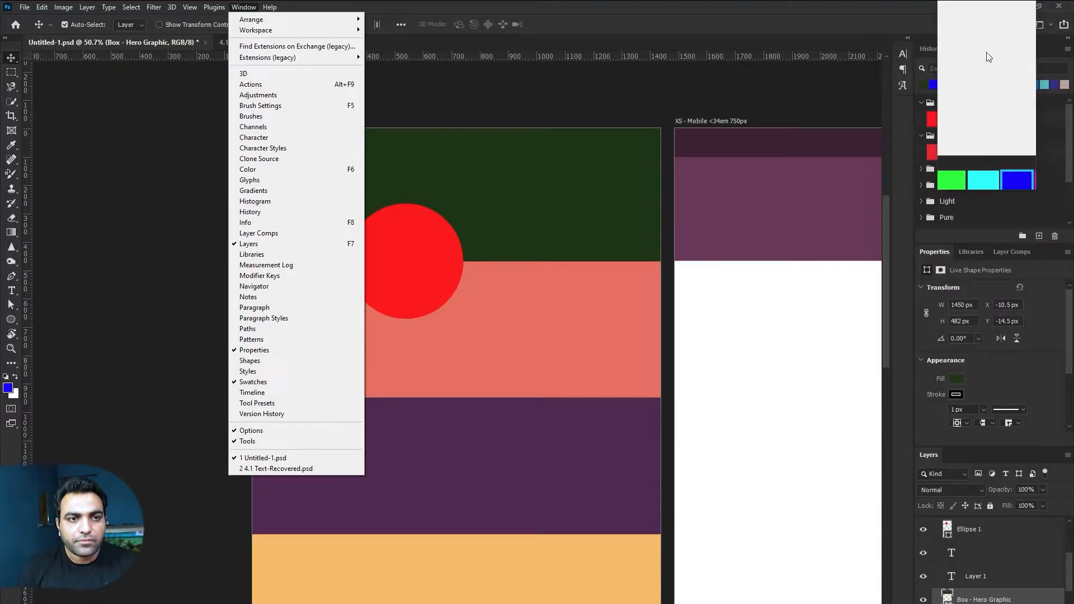
left_click(1006, 601)
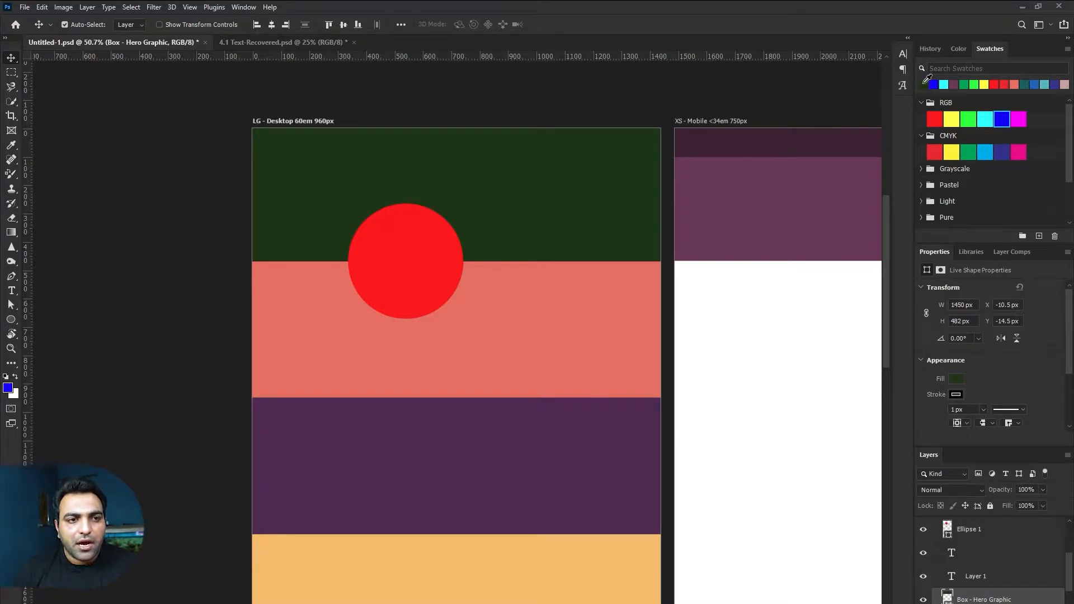
left_click(955, 115)
Step: After trying a bright green swatch, fill the hero box with the CMYK green swatch
left_click(954, 115)
left_click(968, 119)
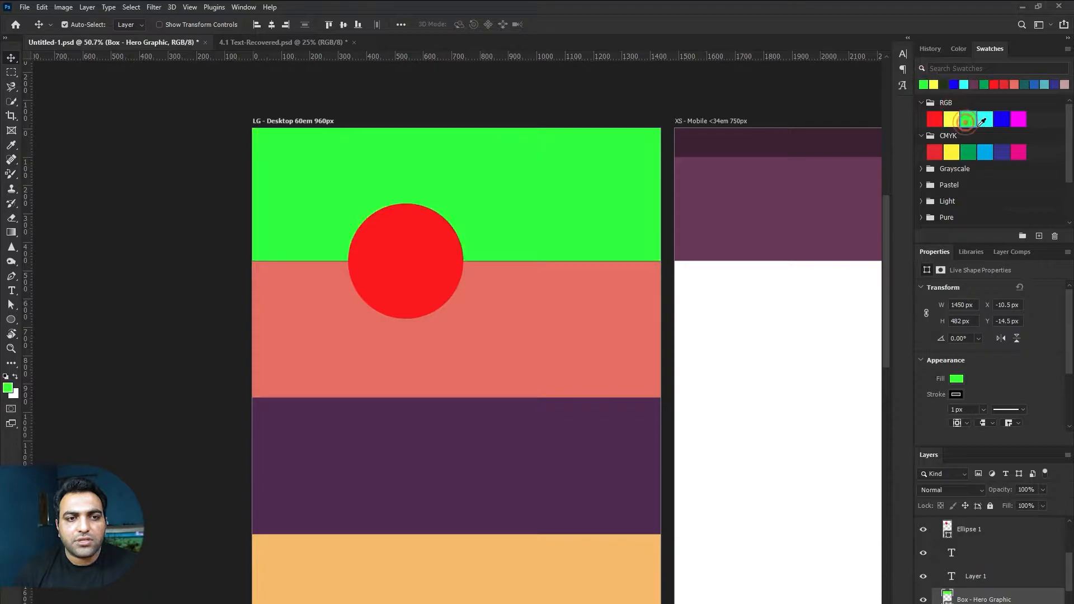
left_click(969, 152)
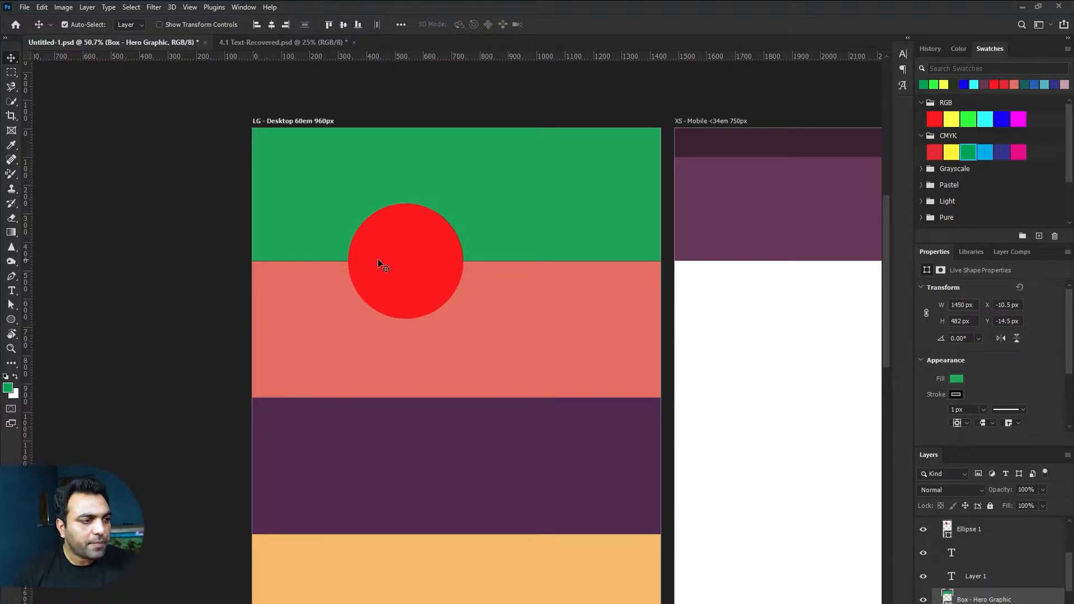
Step: Delete the red circle and type a 50 pt heading, a name plus filler letters, across the green box
left_click_drag(379, 263, 391, 282)
key("Delete")
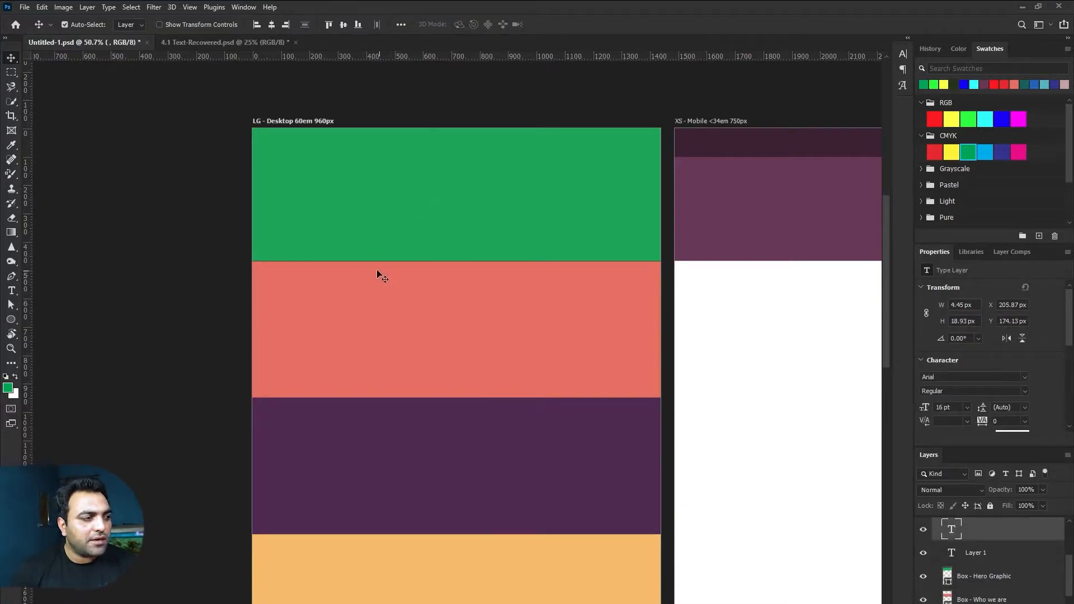
left_click(12, 292)
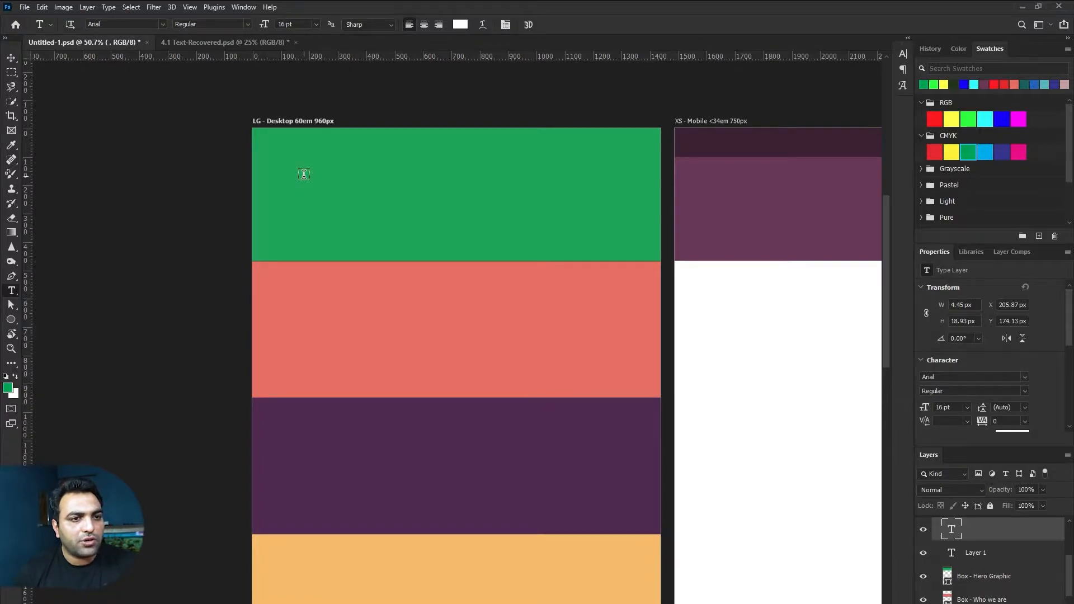
left_click(280, 25)
type("50")
key("Return")
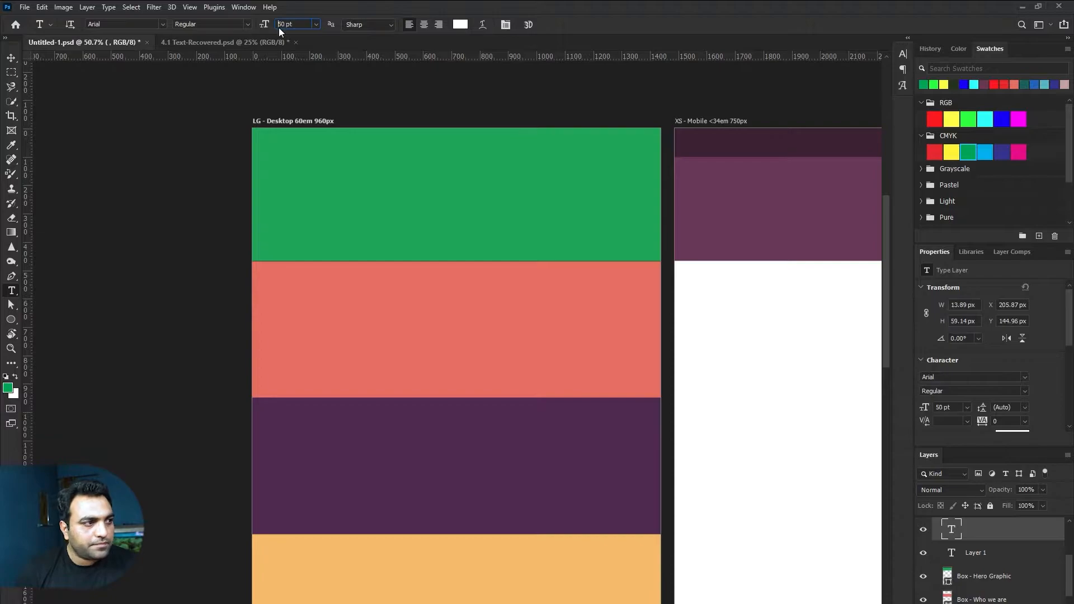
left_click(288, 166)
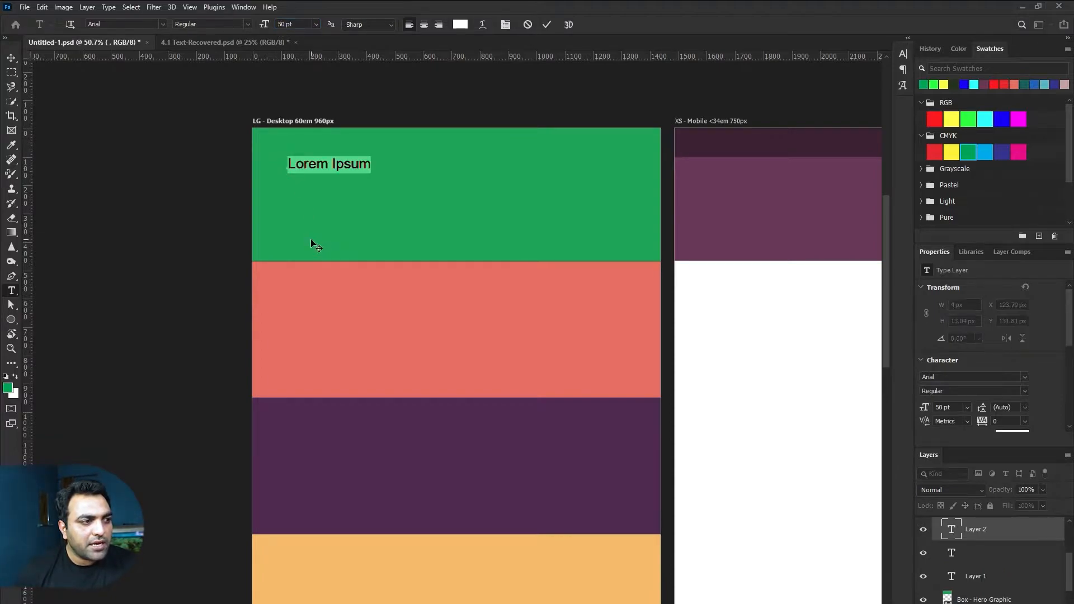
type("M")
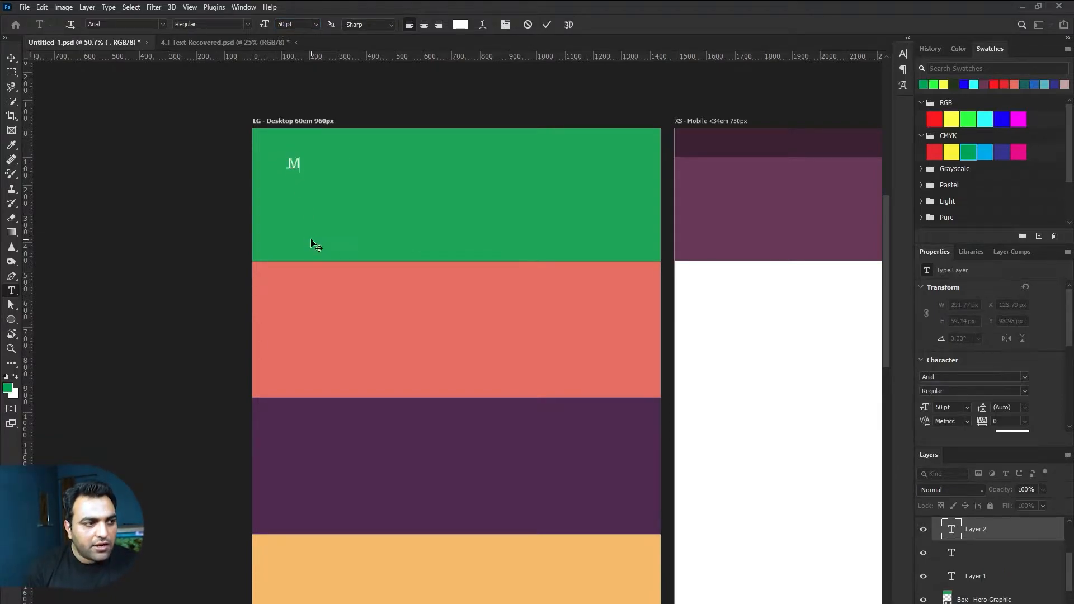
type("ohisin ")
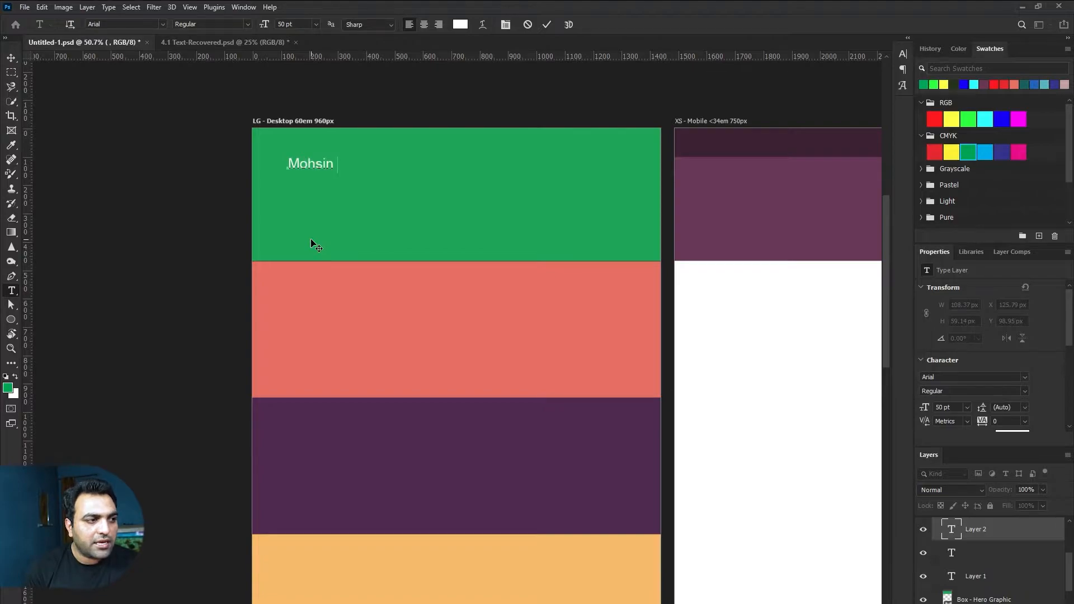
type("ayubadlasdlkasjd")
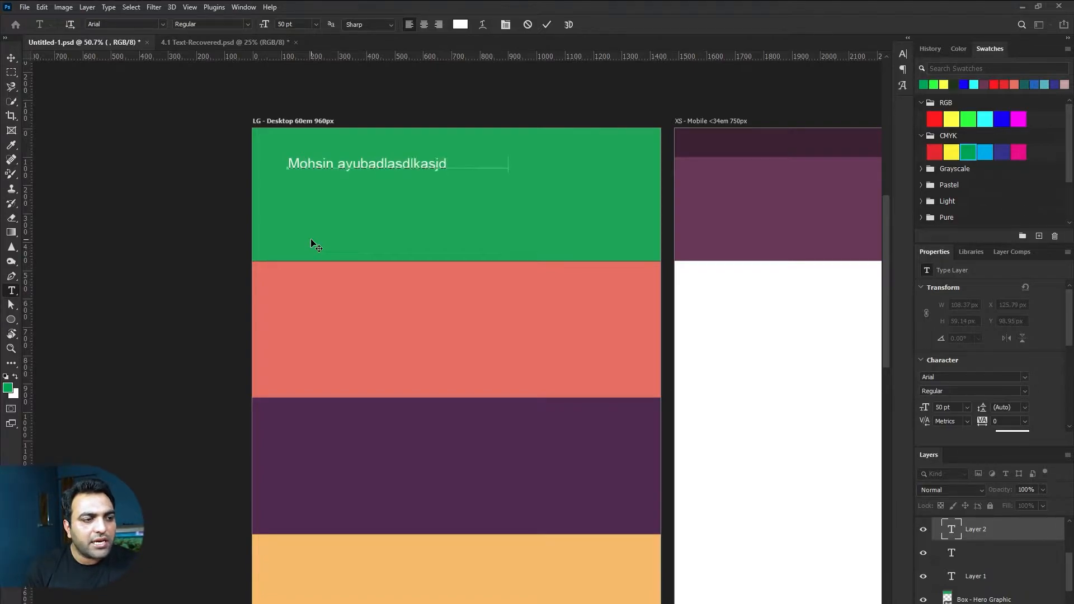
type("lkasdjalskdjlaskdlkasldjsadkljasdlkjasdlk")
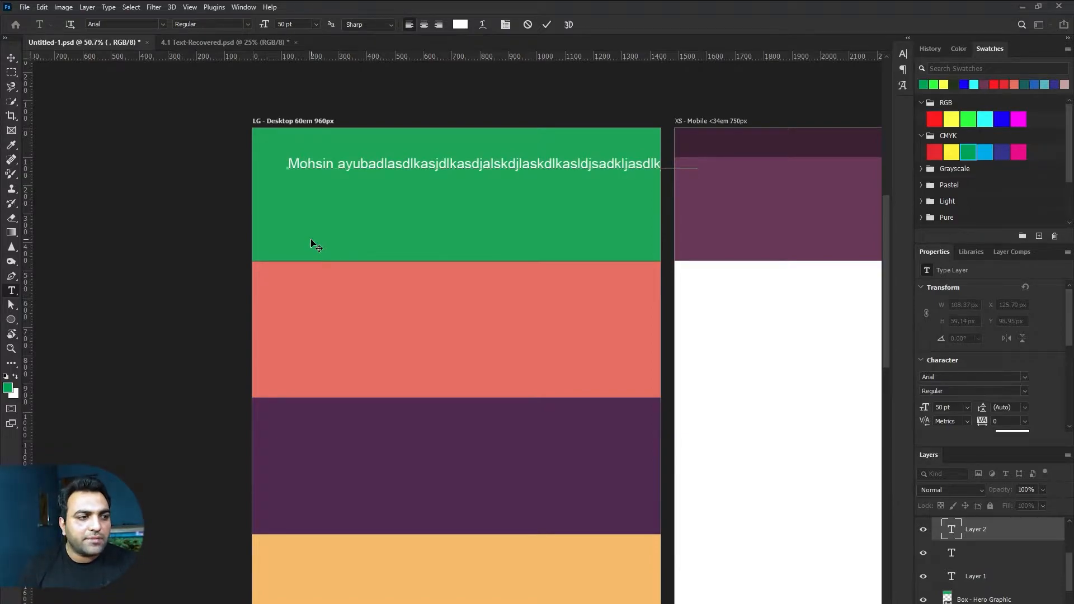
left_click(512, 187)
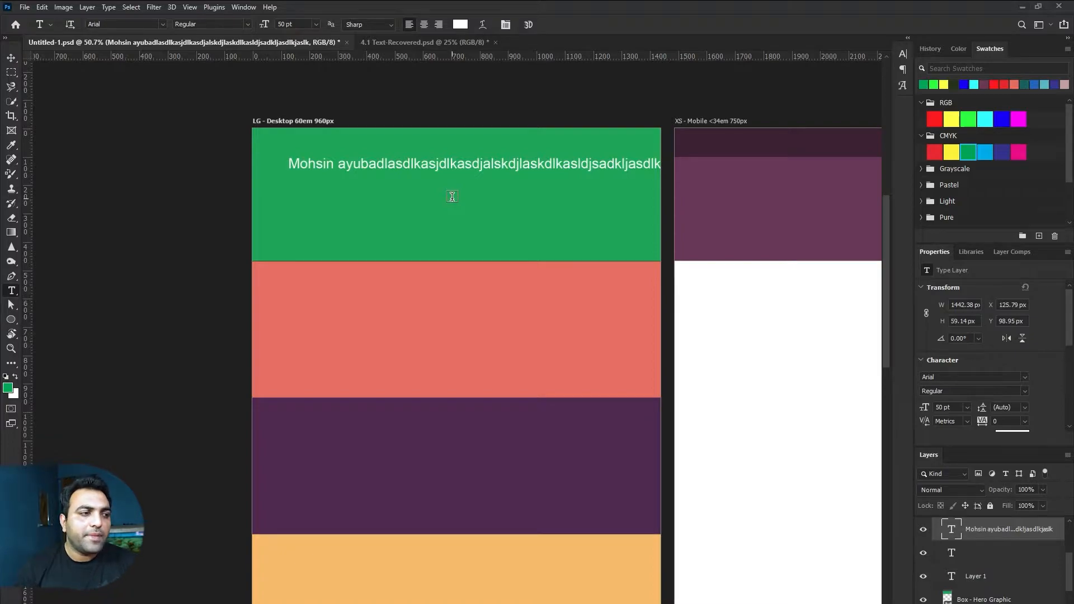
Step: Draw a paragraph text box under the heading with Lorem ipsum placeholder, adding 'sdasdjlalsd' inside it
left_click_drag(288, 185, 537, 241)
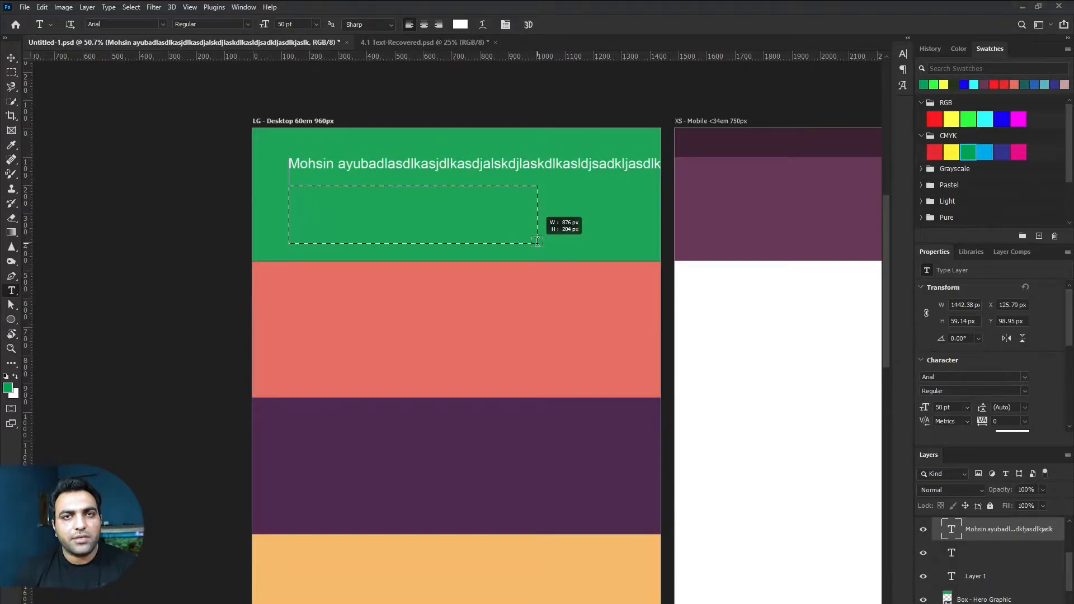
left_click_drag(537, 242, 537, 240)
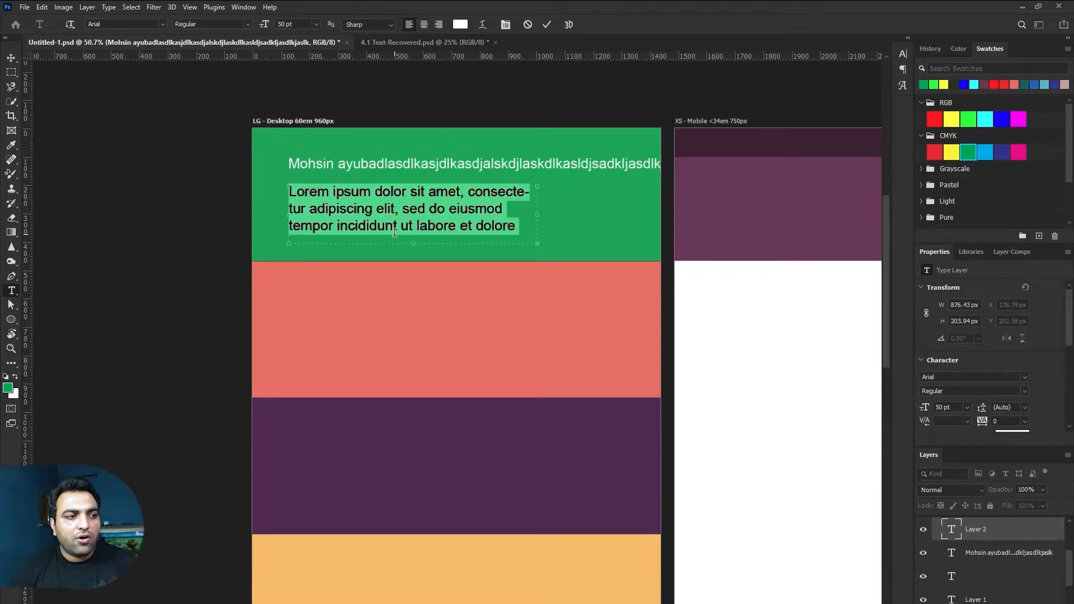
left_click(425, 224)
type("sdasdjlalsd-")
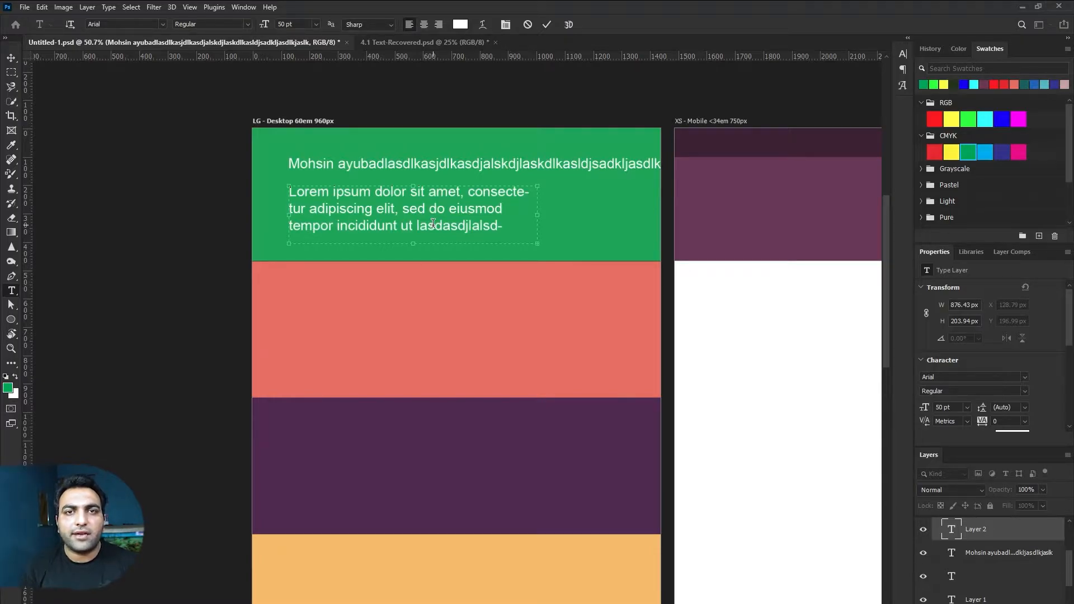
Step: Bring up the character settings and select all of the paragraph text for editing
key("ctrl+a")
key("ctrl+t")
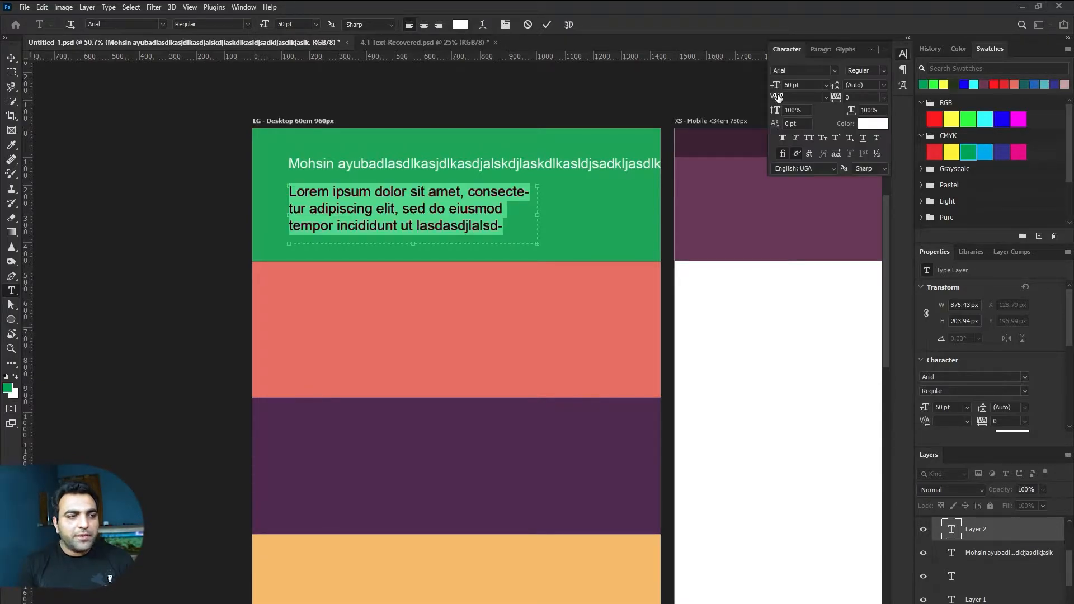
left_click(777, 96)
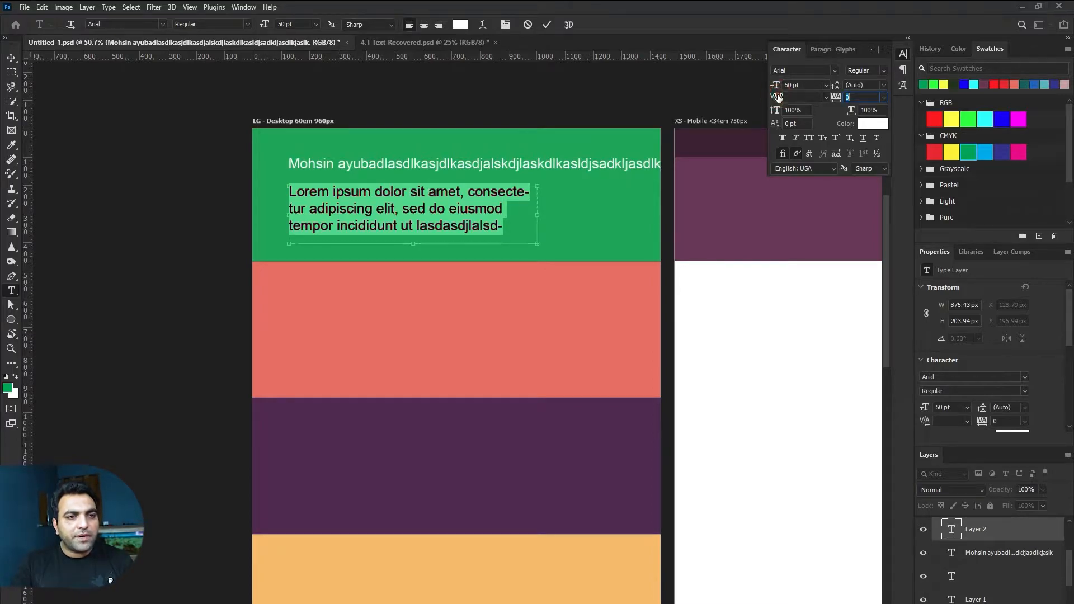
left_click(508, 224)
key("ctrl+a")
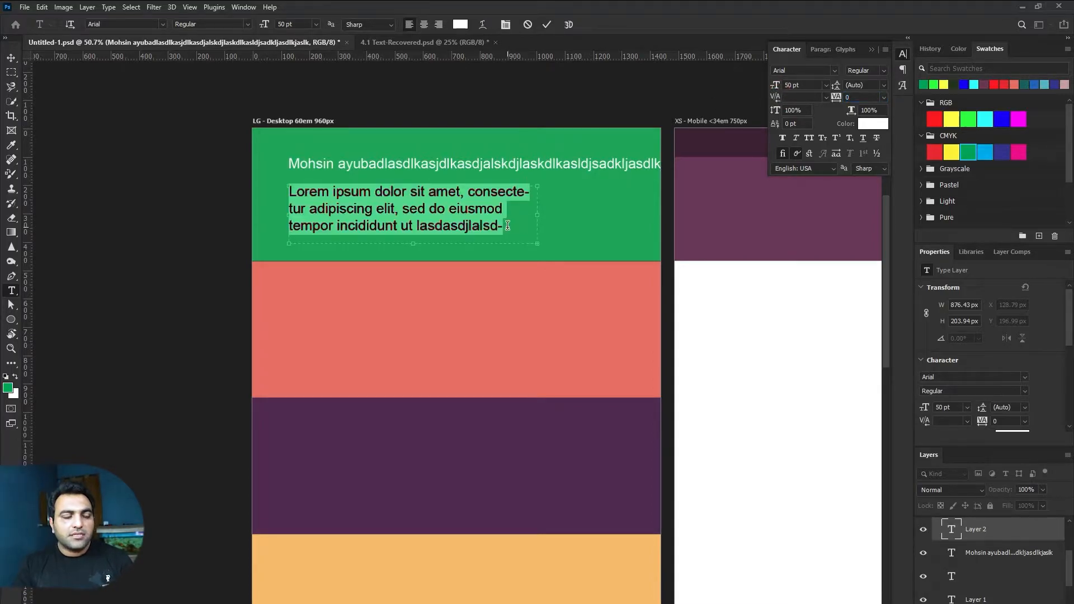
left_click(452, 214)
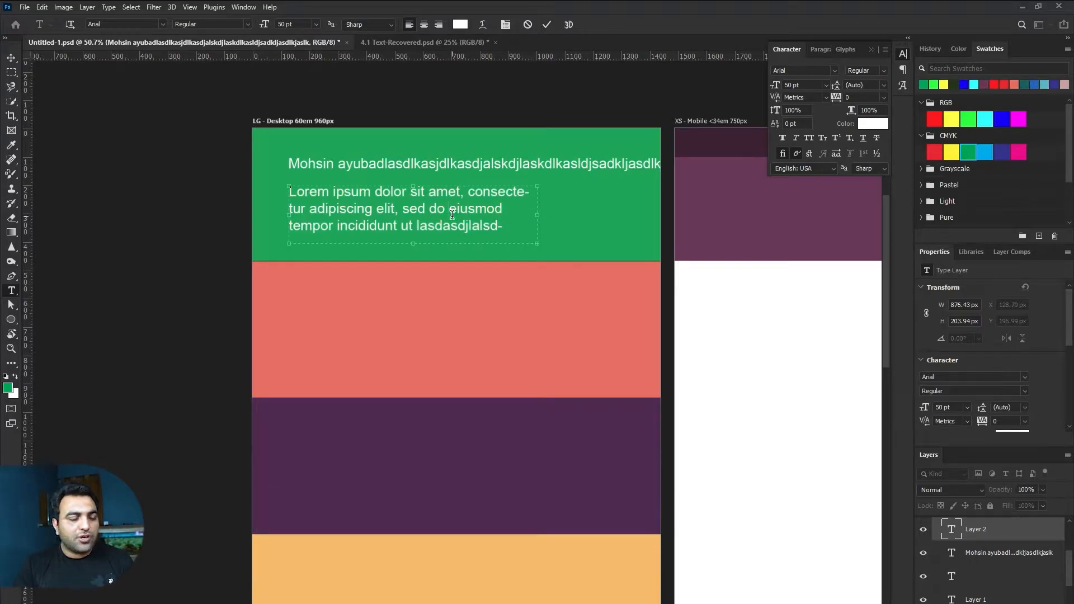
key("ctrl+a")
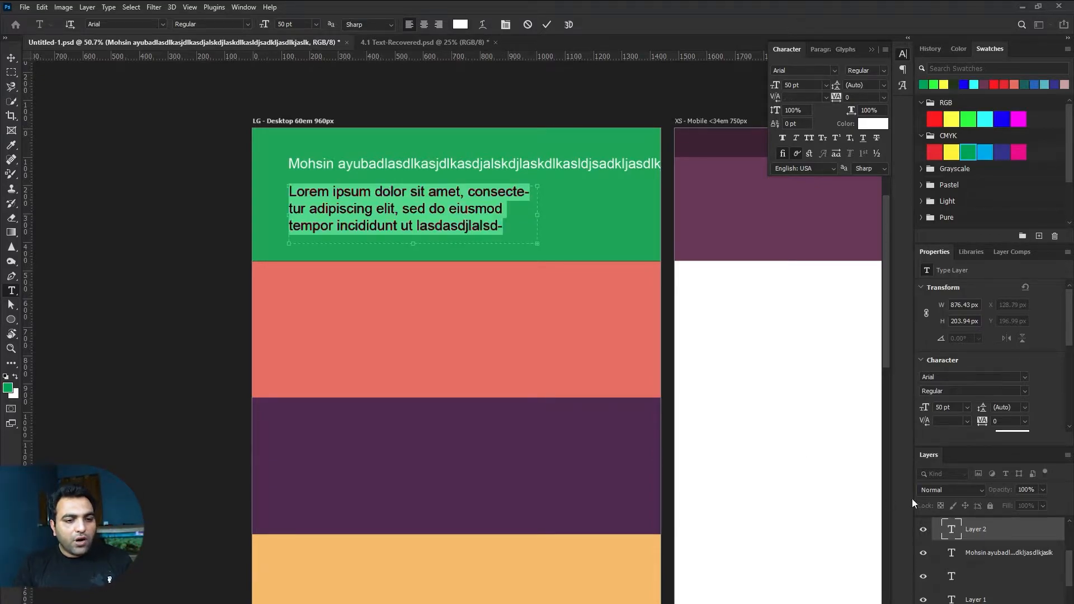
left_click(974, 528)
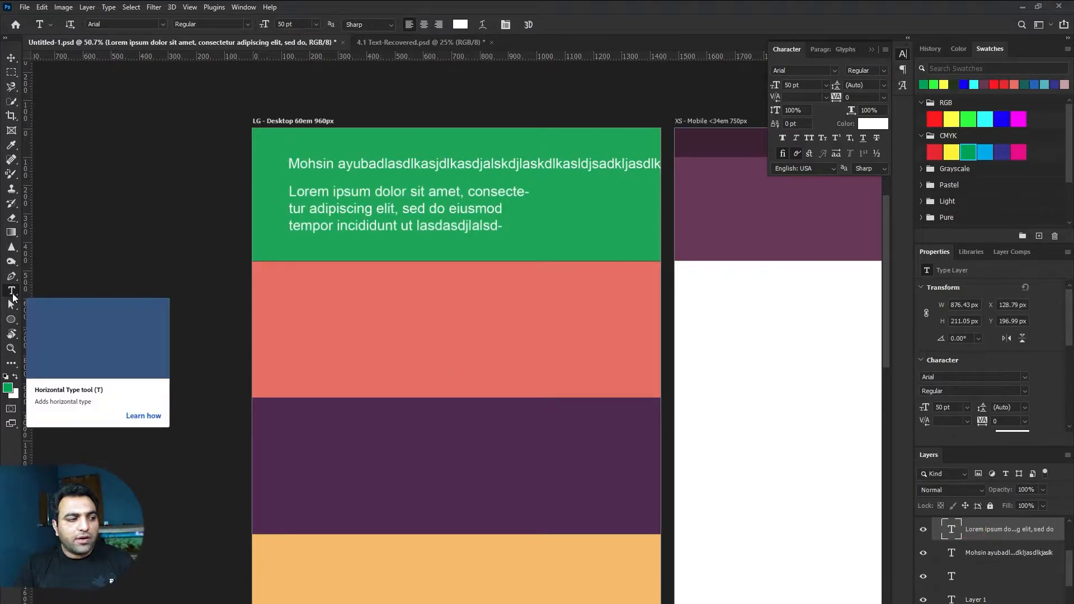
left_click(358, 199)
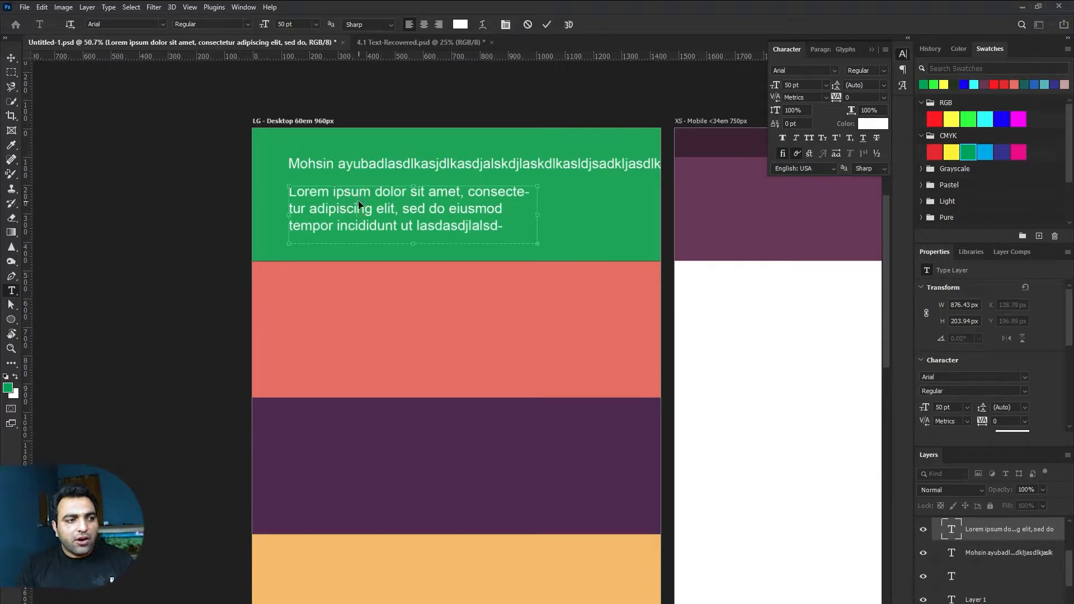
key("ctrl+a")
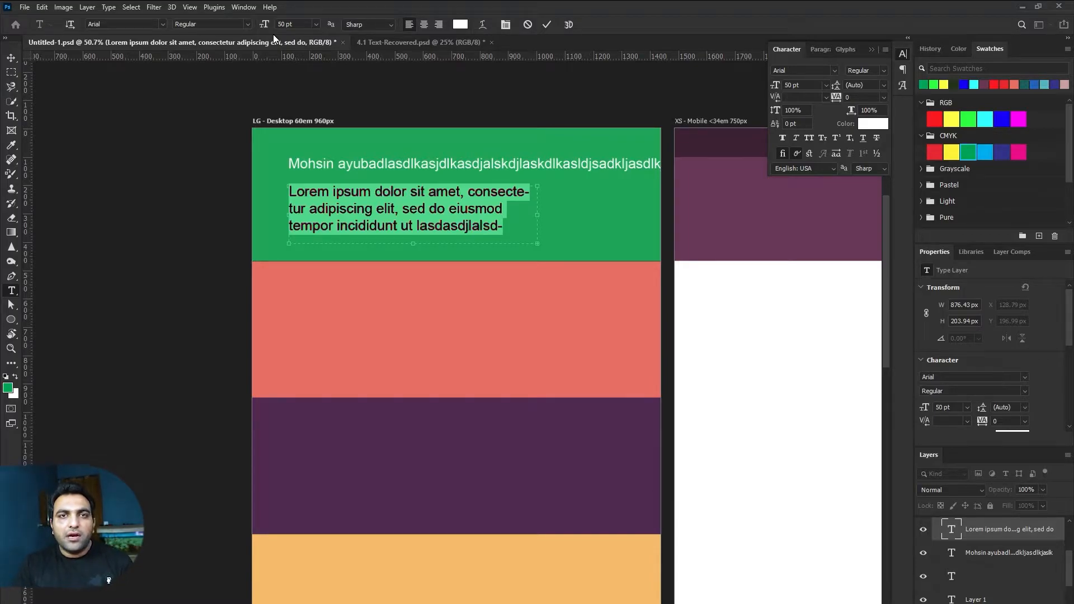
Step: Resize the paragraph, trying 16 and 24 pt presets before settling on 38 pt
left_click(300, 25)
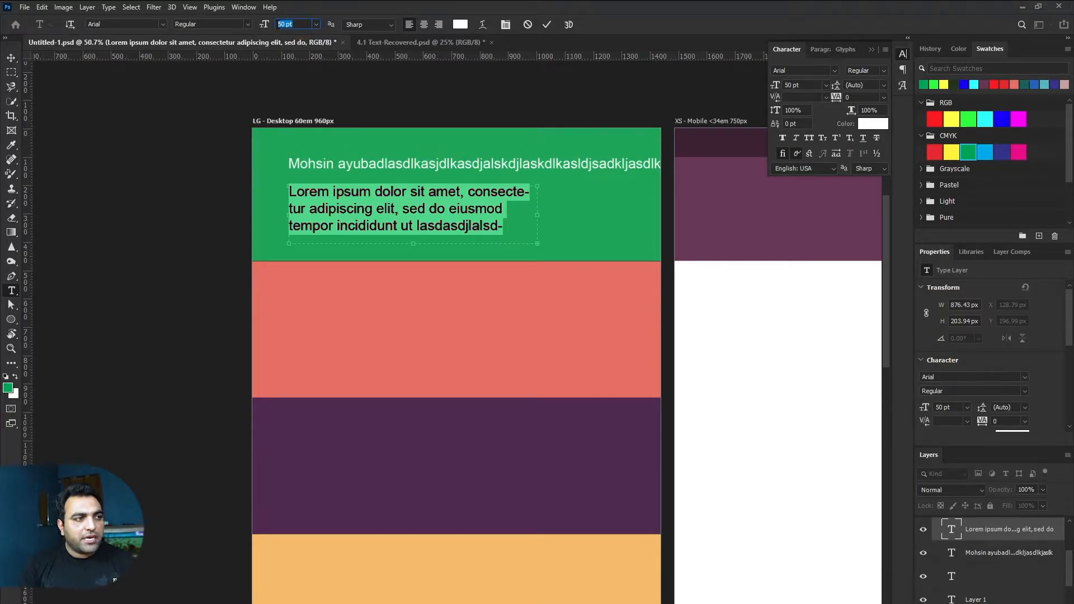
left_click(316, 24)
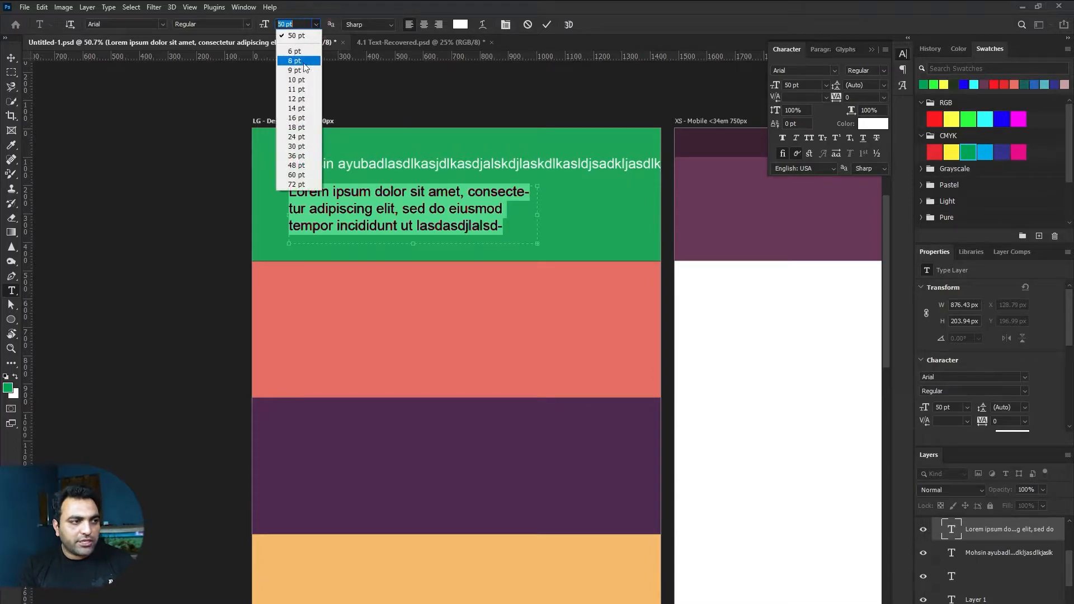
left_click(296, 117)
left_click(315, 25)
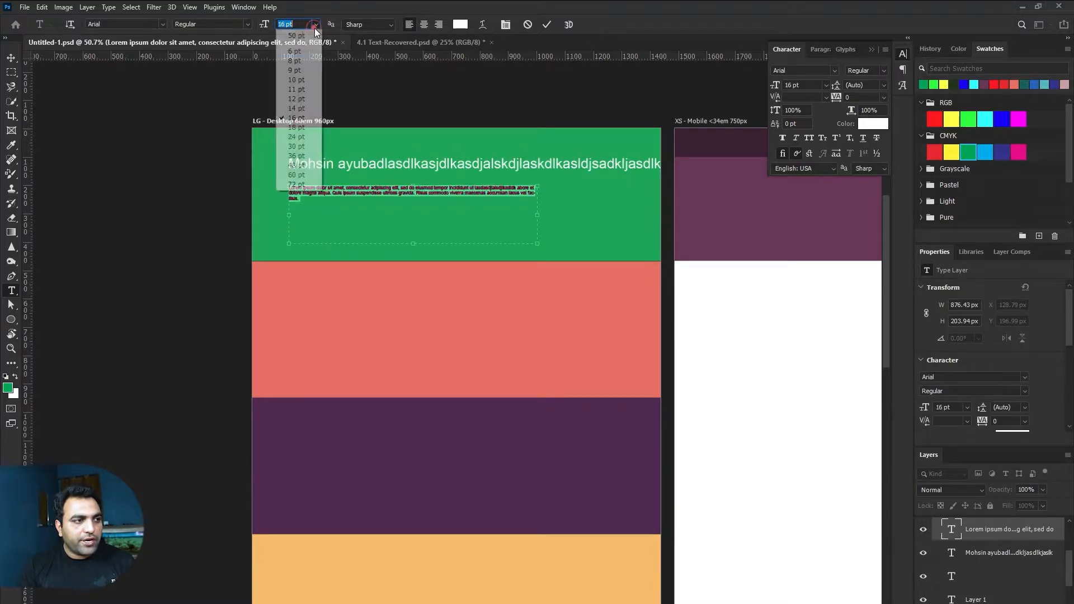
left_click(297, 137)
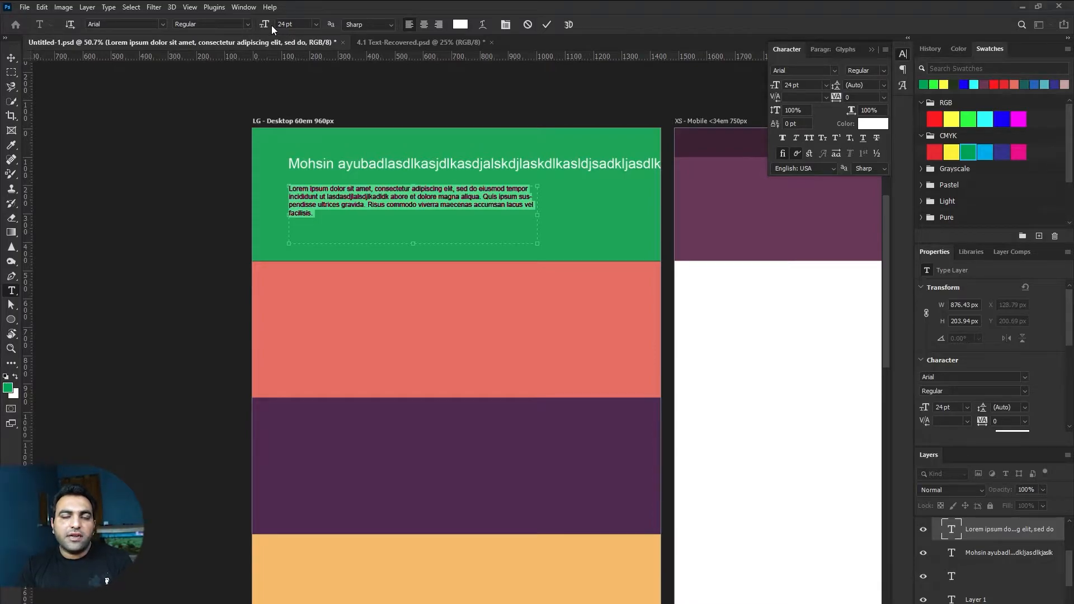
mouse_move(271, 25)
left_mouse_down()
mouse_move(254, 28)
mouse_move(276, 28)
left_mouse_up()
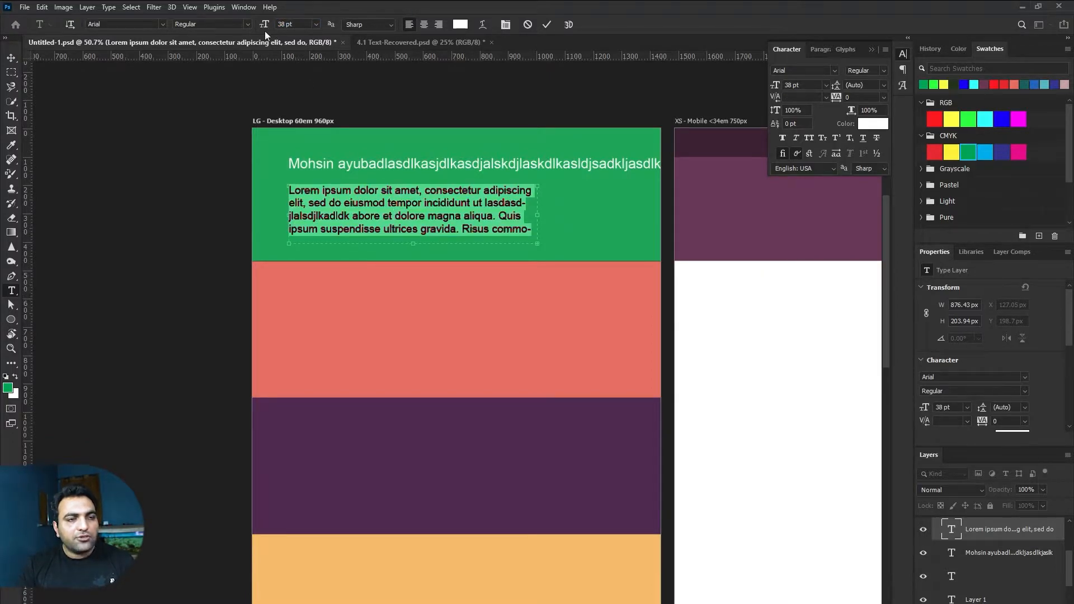
left_click(903, 54)
left_click(903, 54)
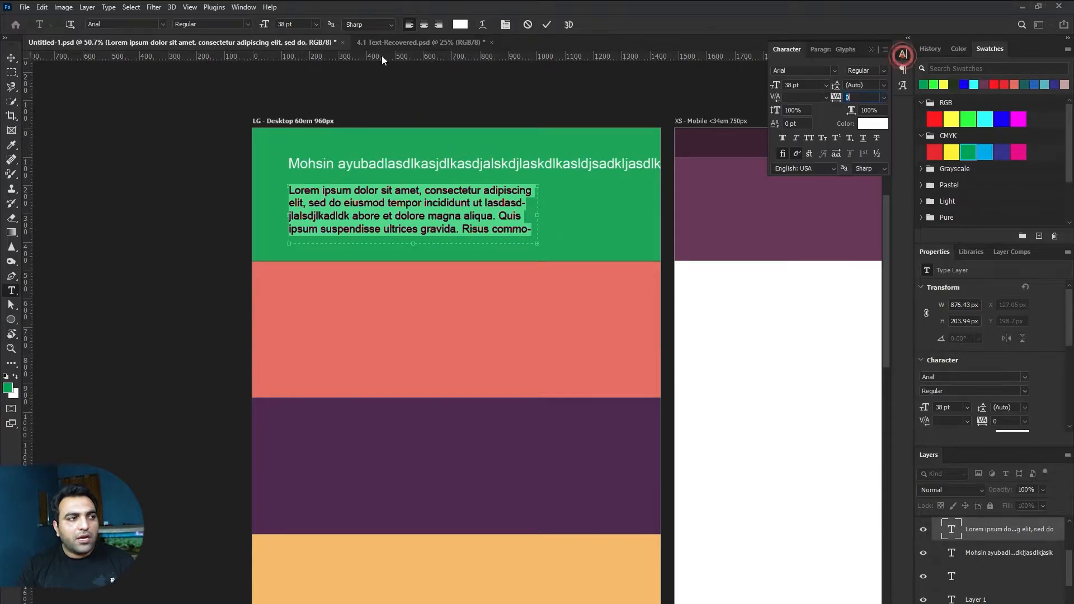
left_click(242, 7)
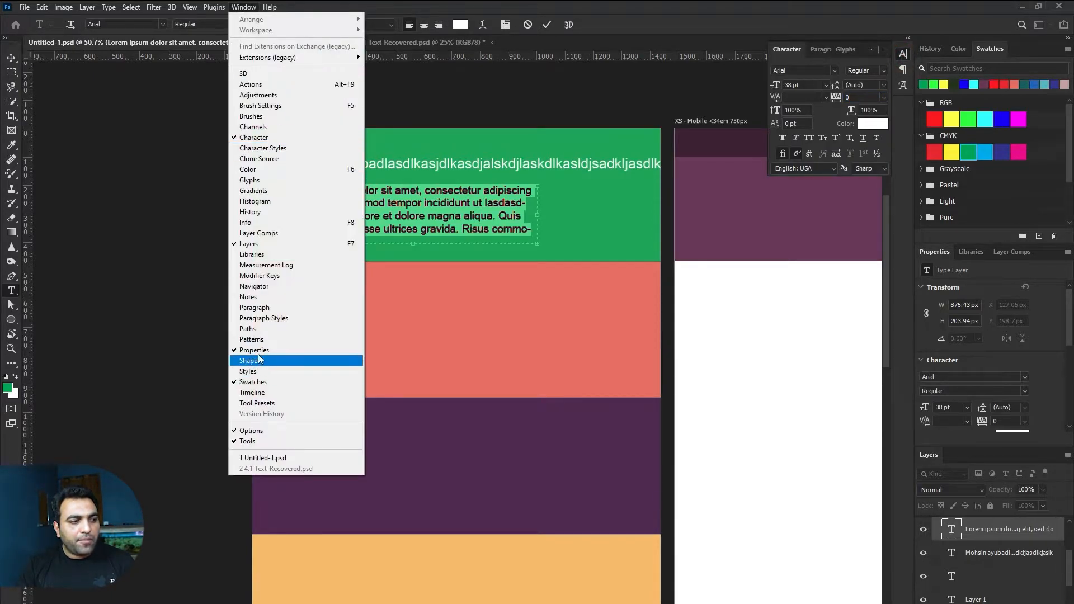
left_click(259, 308)
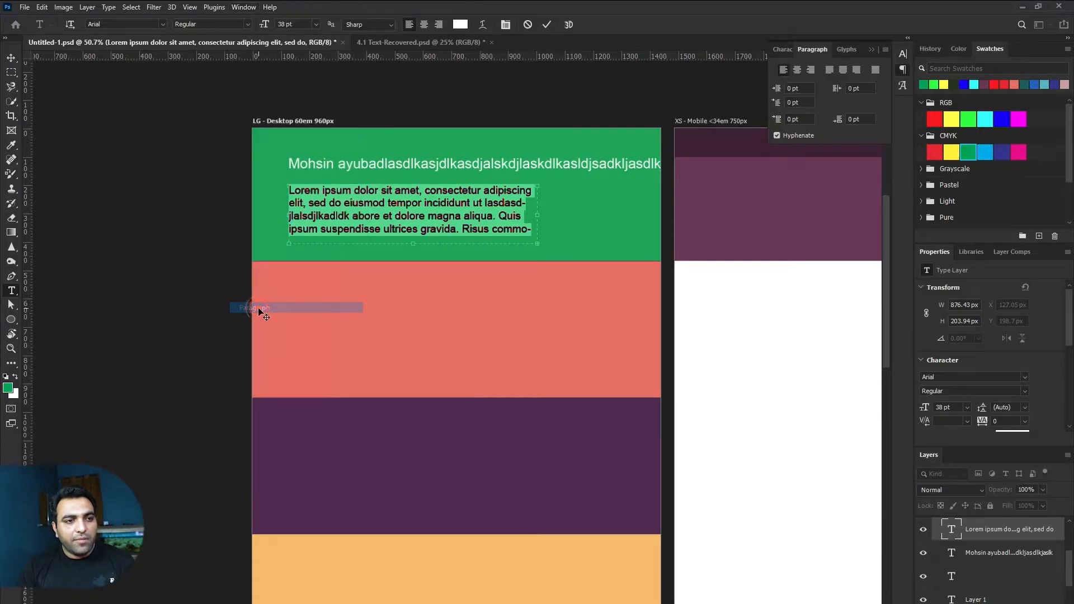
left_click(787, 49)
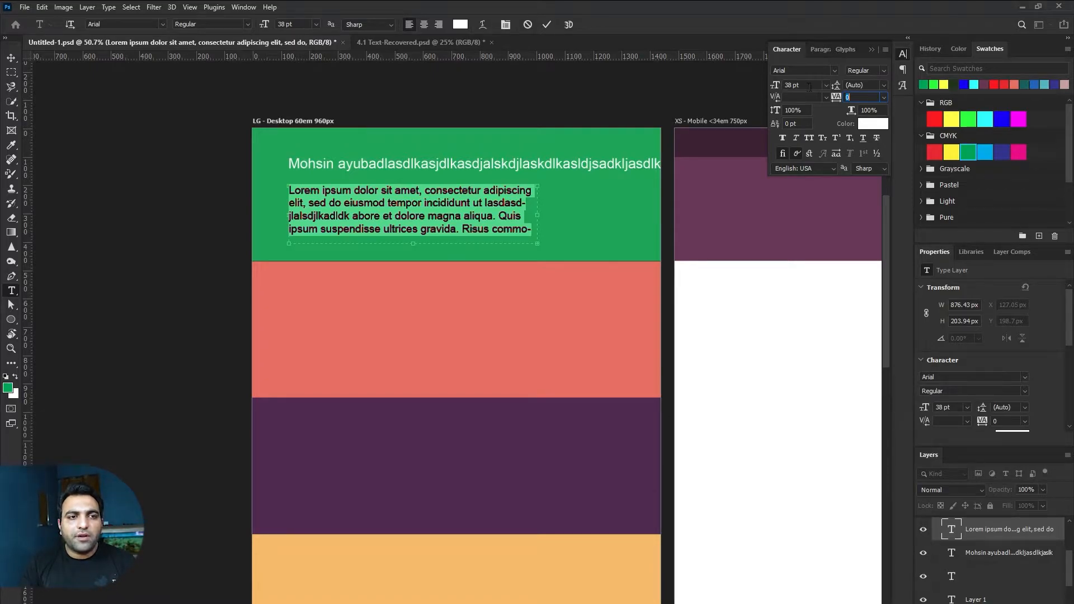
left_click(514, 217)
key("ctrl+a")
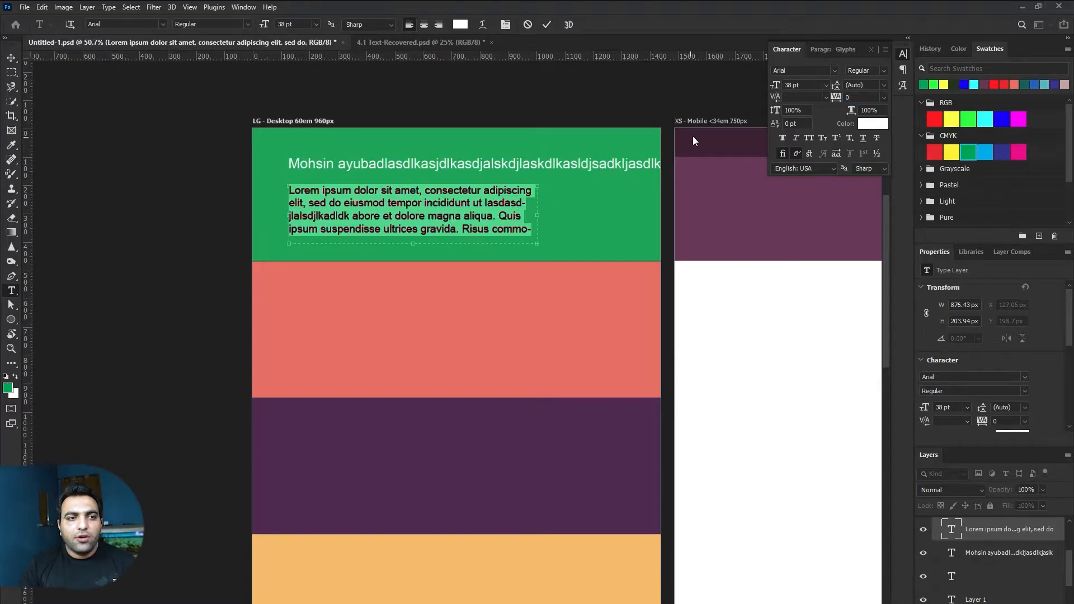
Step: Scrub and scroll the Character panel leading value until the paragraph leading reads 69 pt
left_click(870, 86)
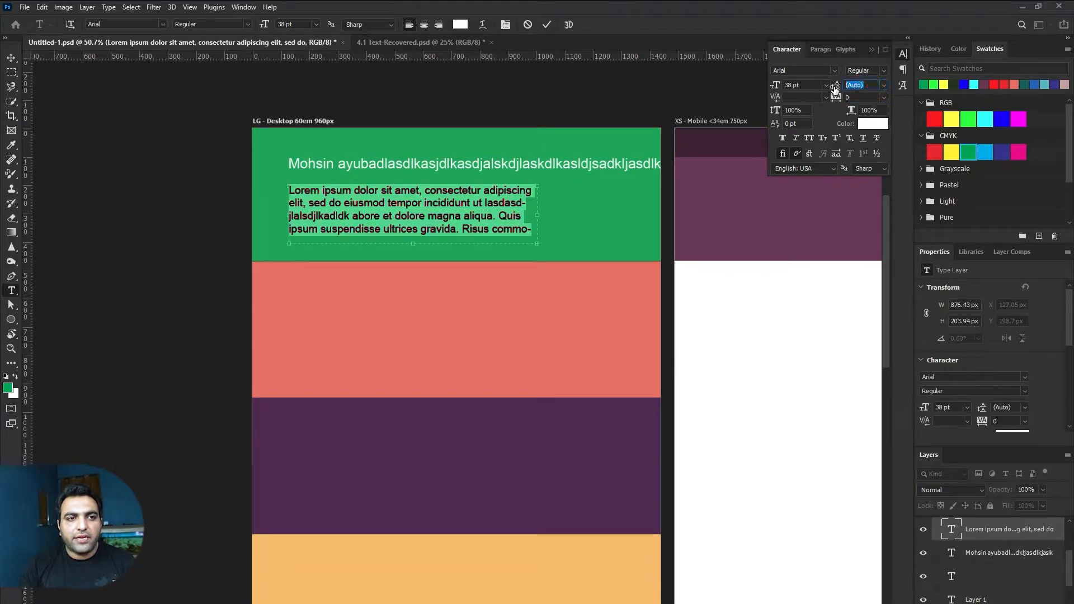
left_click_drag(836, 91, 842, 90)
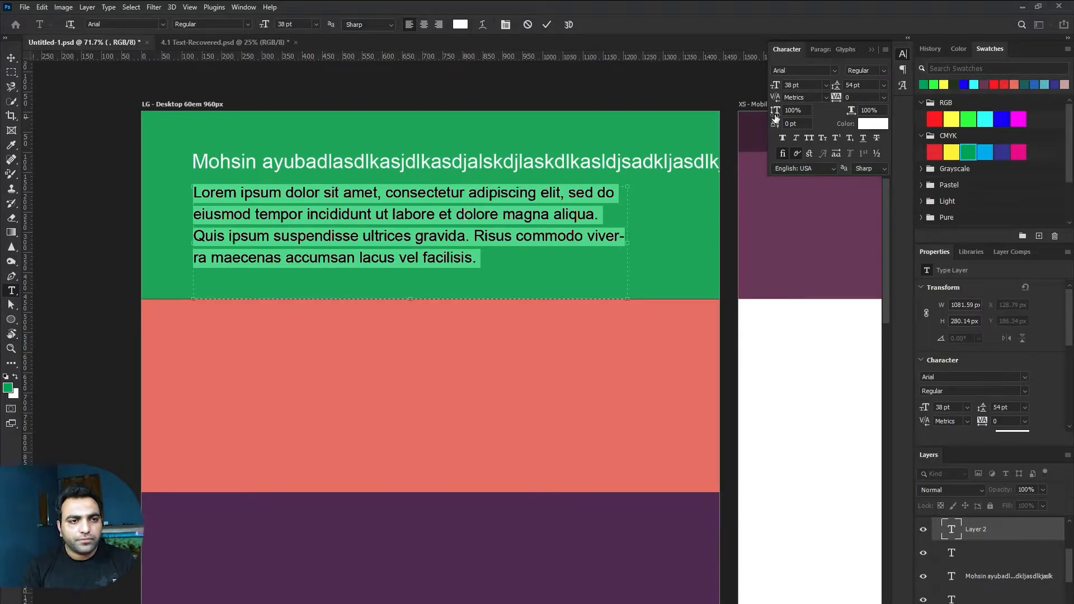
left_click(861, 86)
scroll(861, 85, "up", 4)
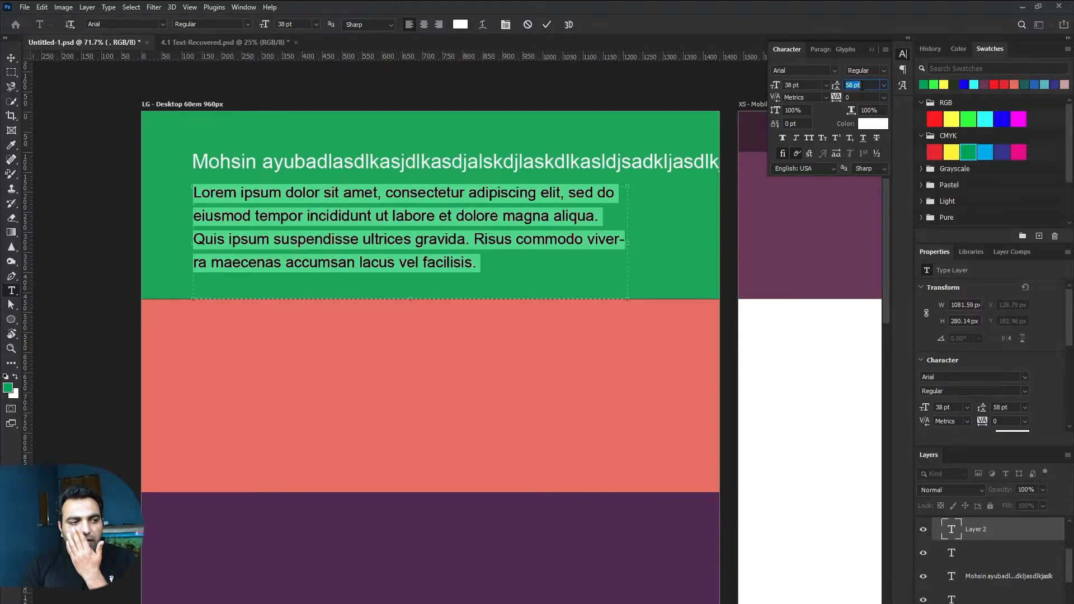
scroll(862, 85, "down", 1)
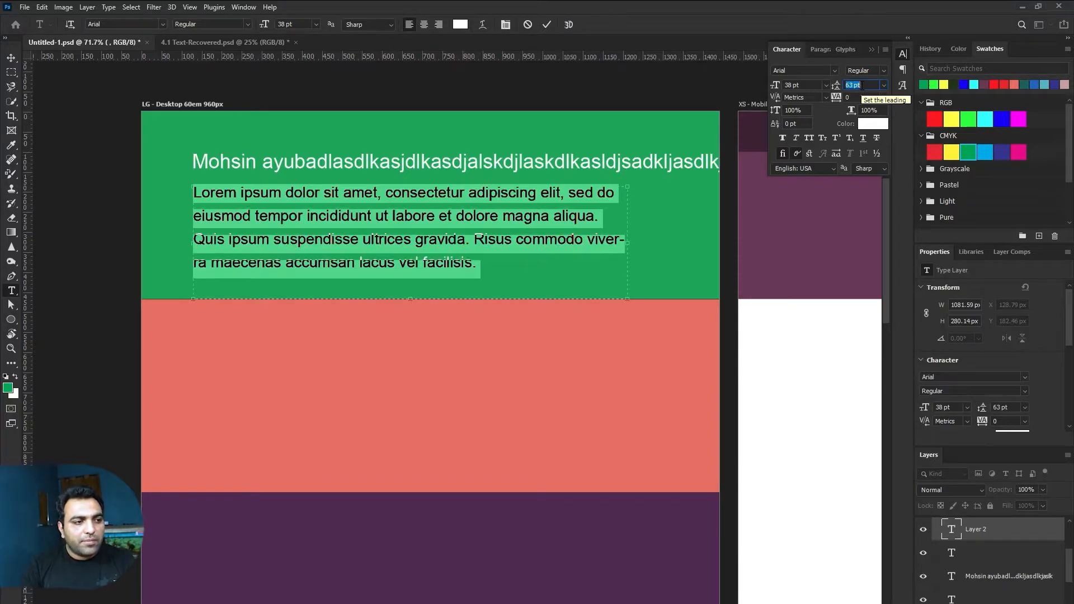
scroll(862, 85, "down", 4)
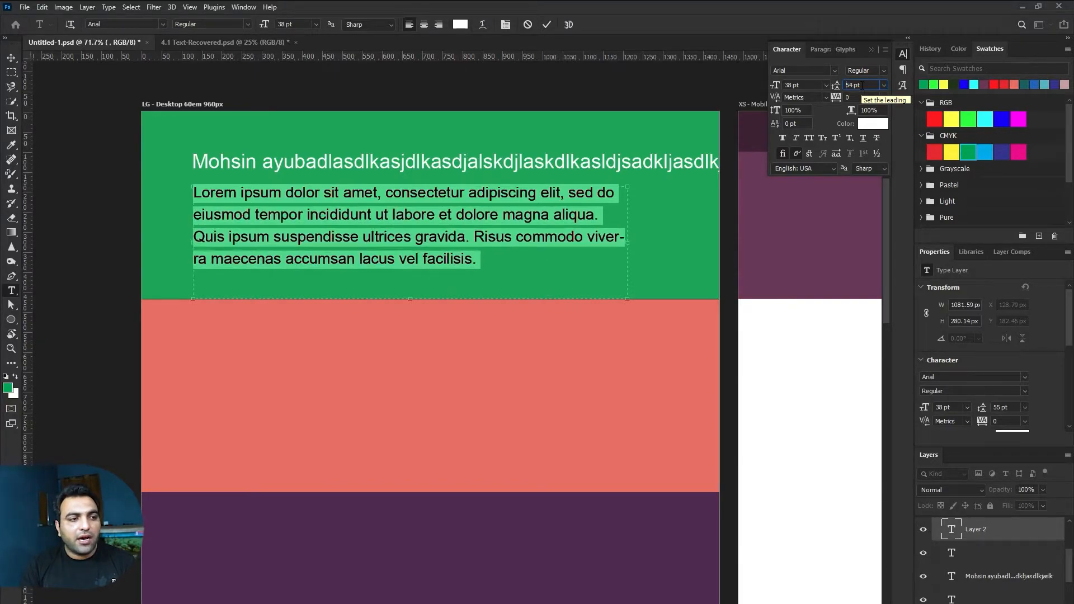
scroll(862, 85, "up", 1)
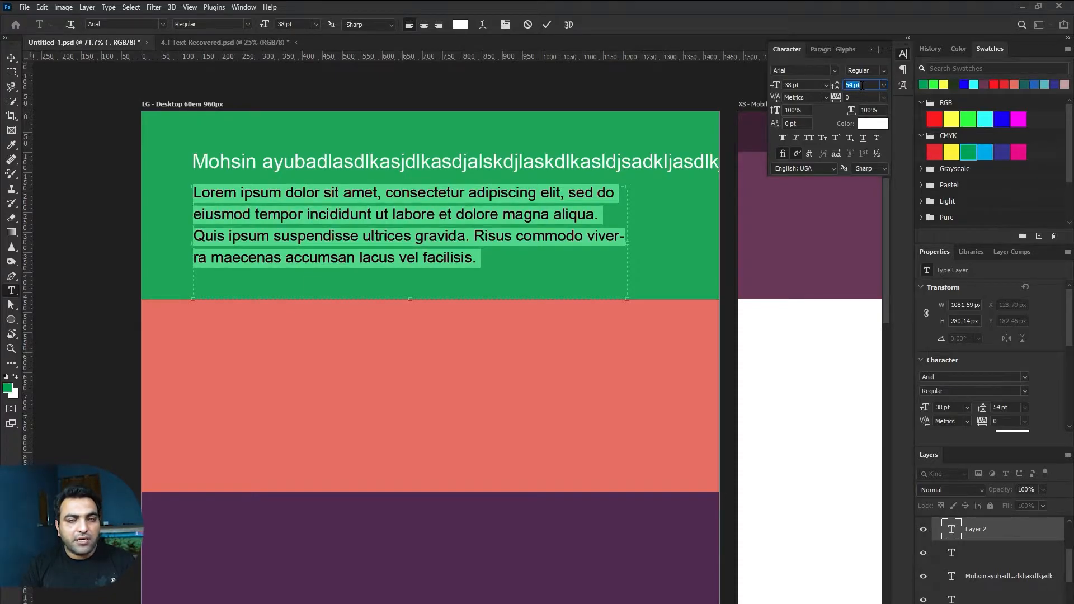
scroll(862, 85, "down", 9)
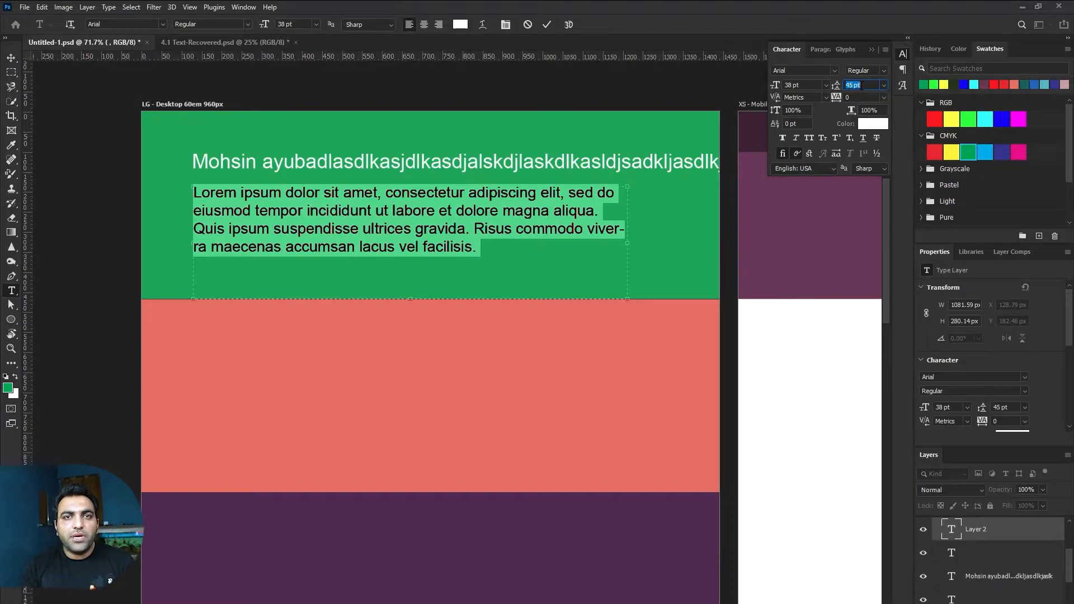
scroll(862, 85, "up", 15)
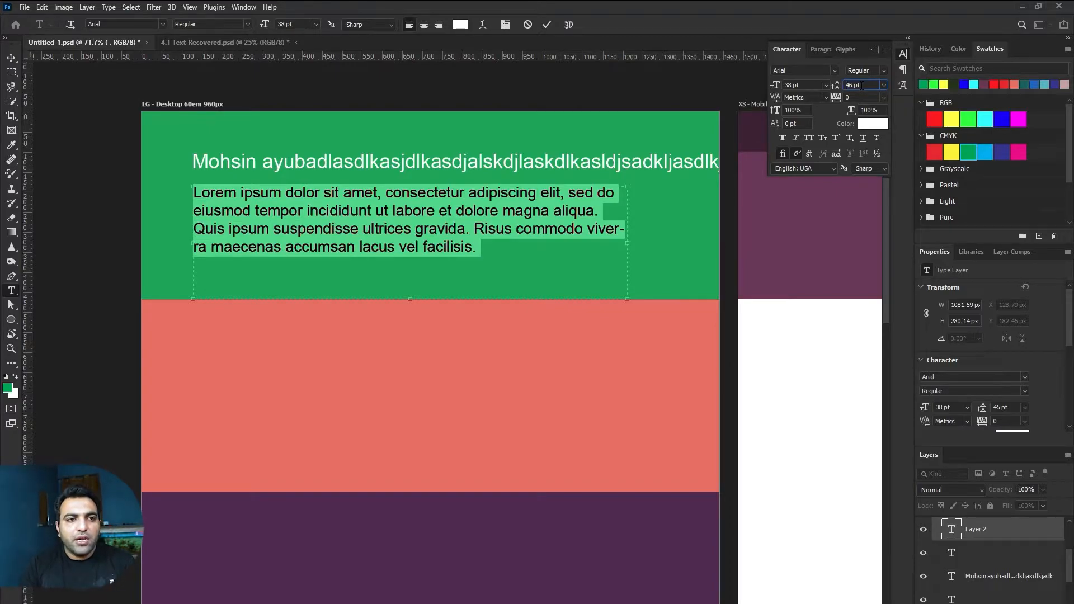
scroll(862, 85, "up", 8)
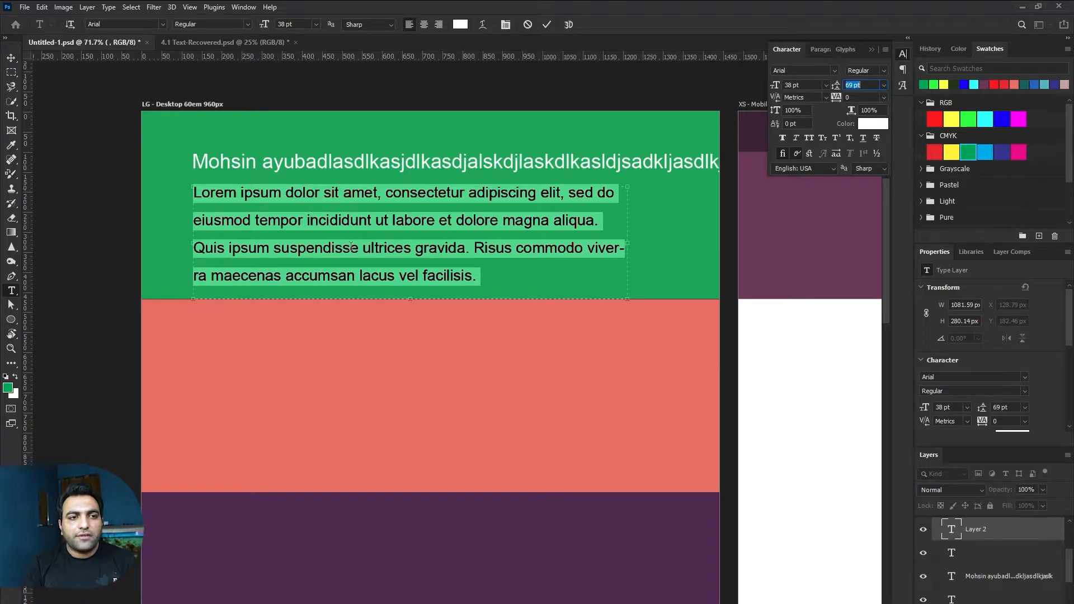
left_click(862, 99)
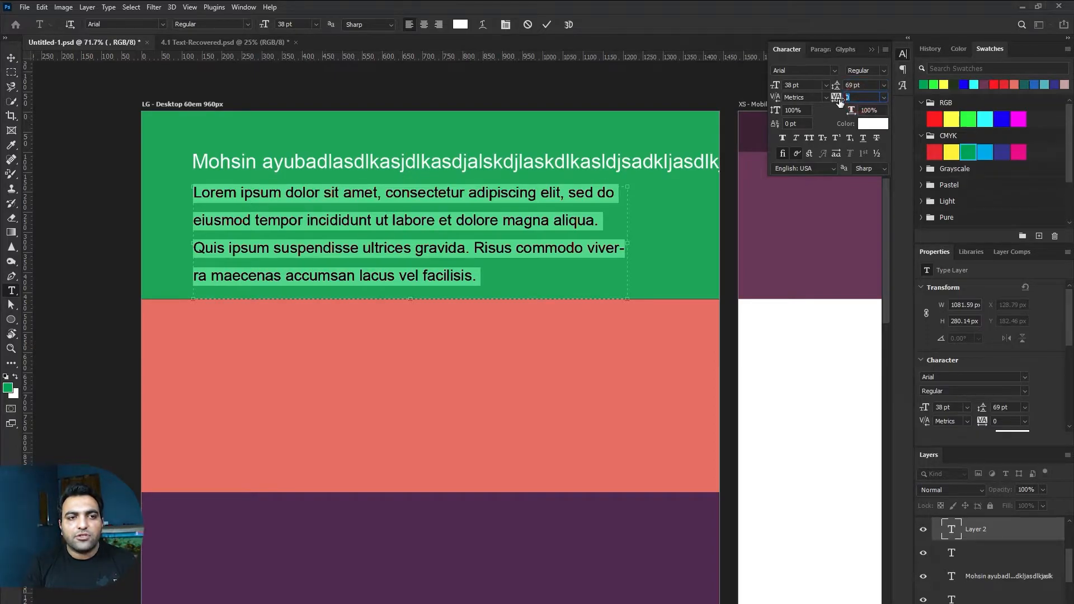
mouse_move(836, 101)
left_mouse_down()
mouse_move(851, 99)
mouse_move(837, 100)
left_mouse_up()
left_click(861, 98)
type("0")
key("Return")
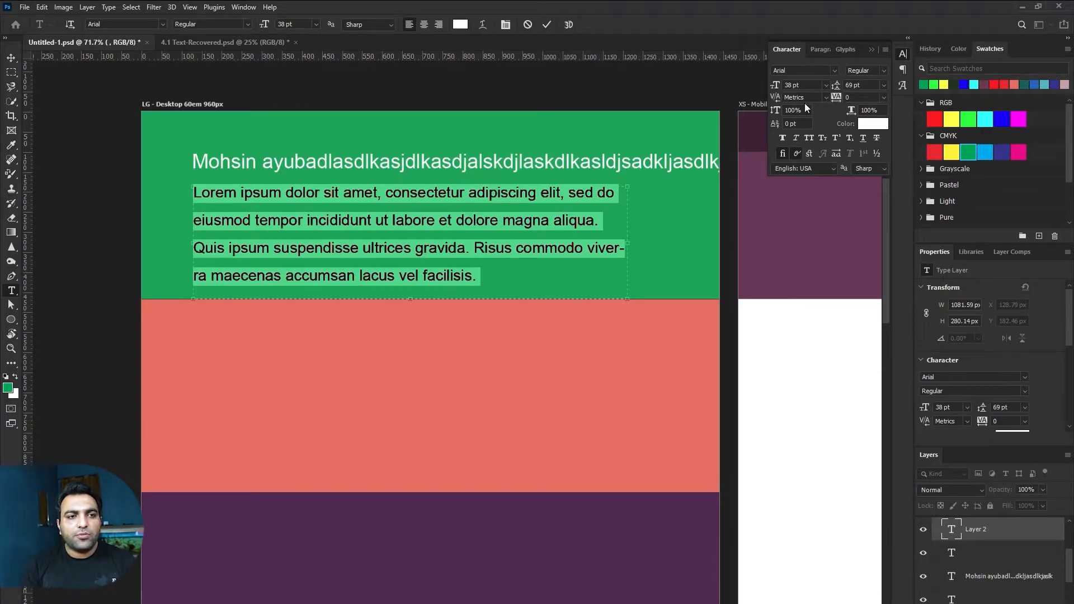
Step: Toggle All Caps and Faux Italic back off, commit the paragraph, then enter 'googl' in Chrome
left_click(807, 140)
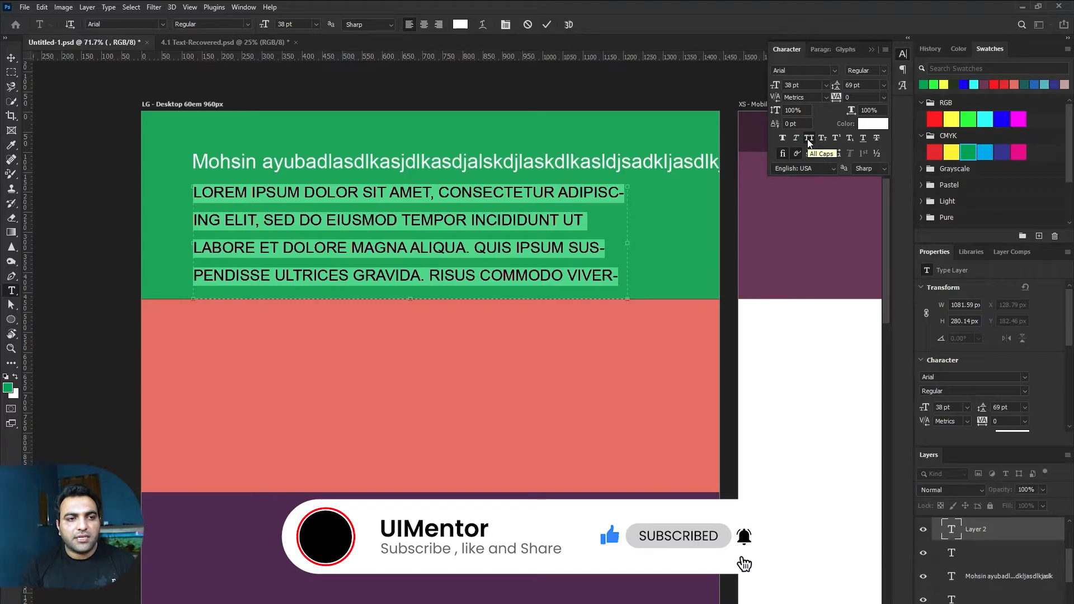
left_click(797, 139)
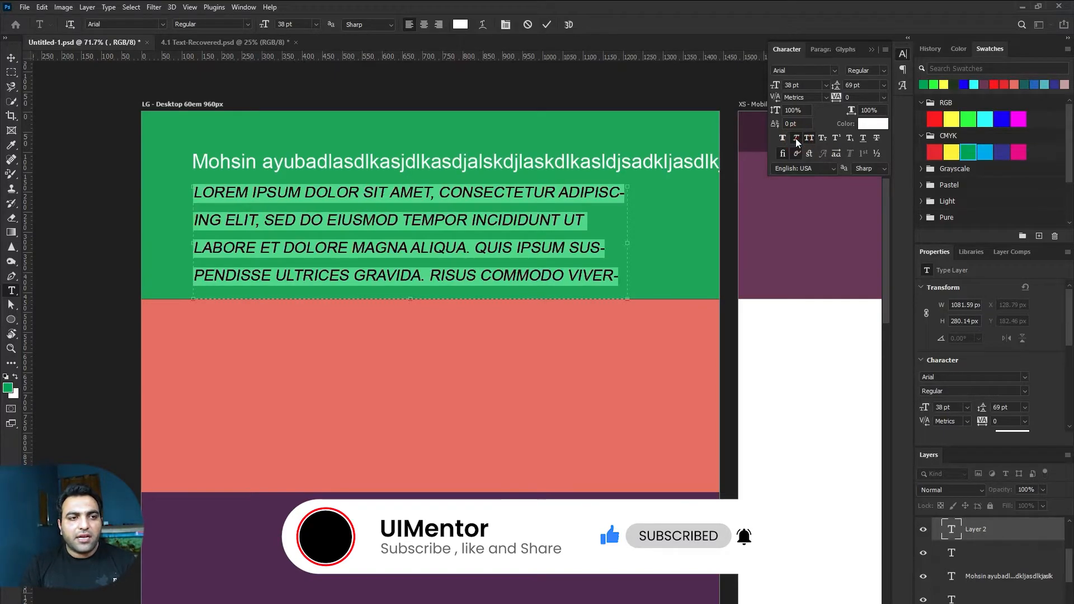
left_click(797, 139)
left_click(808, 138)
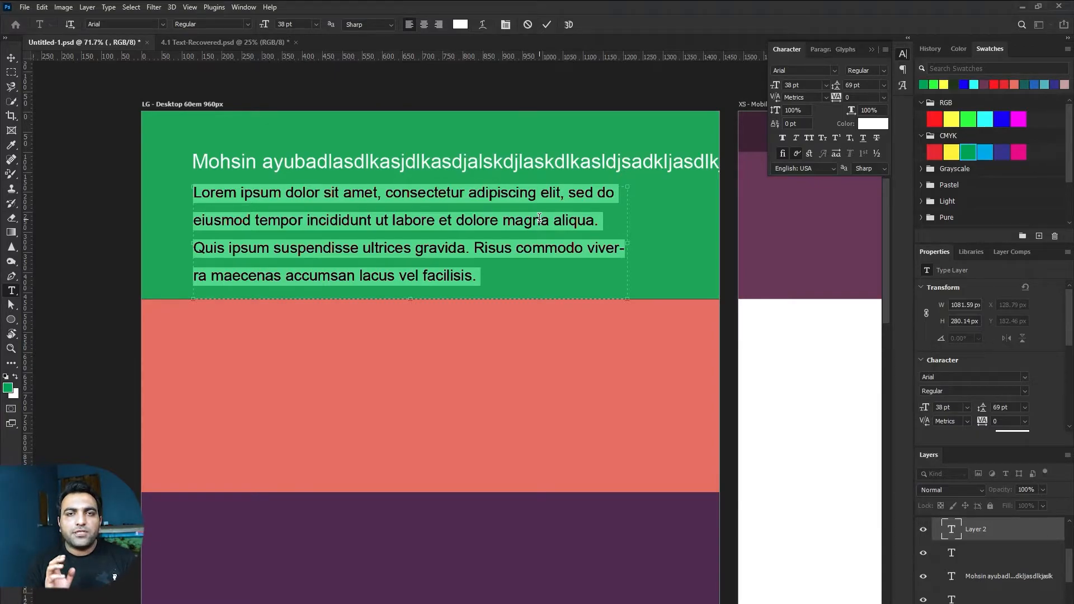
key("ctrl+Return")
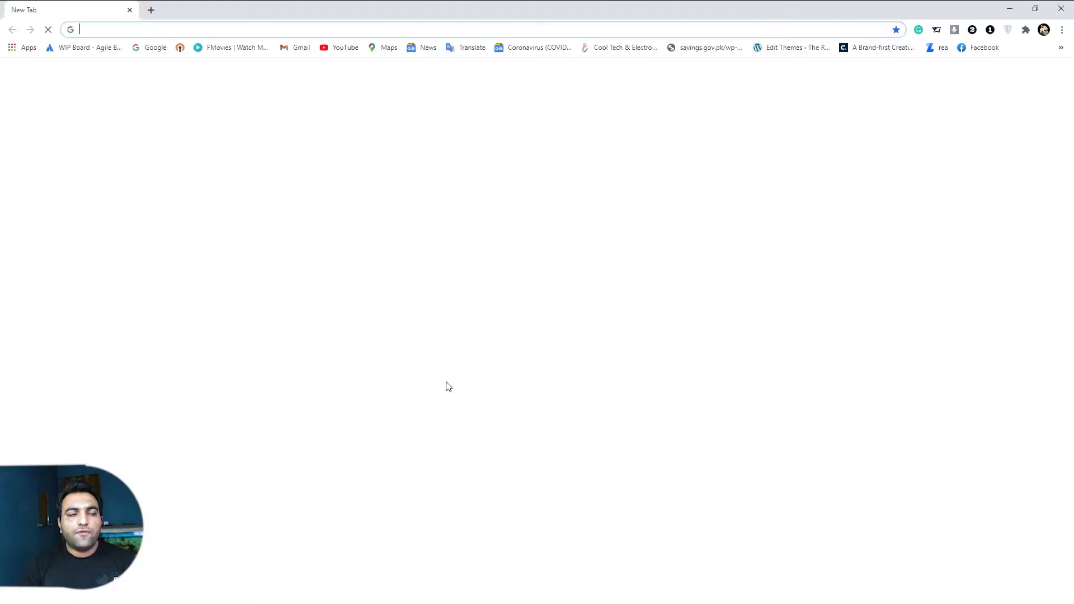
type("google.com")
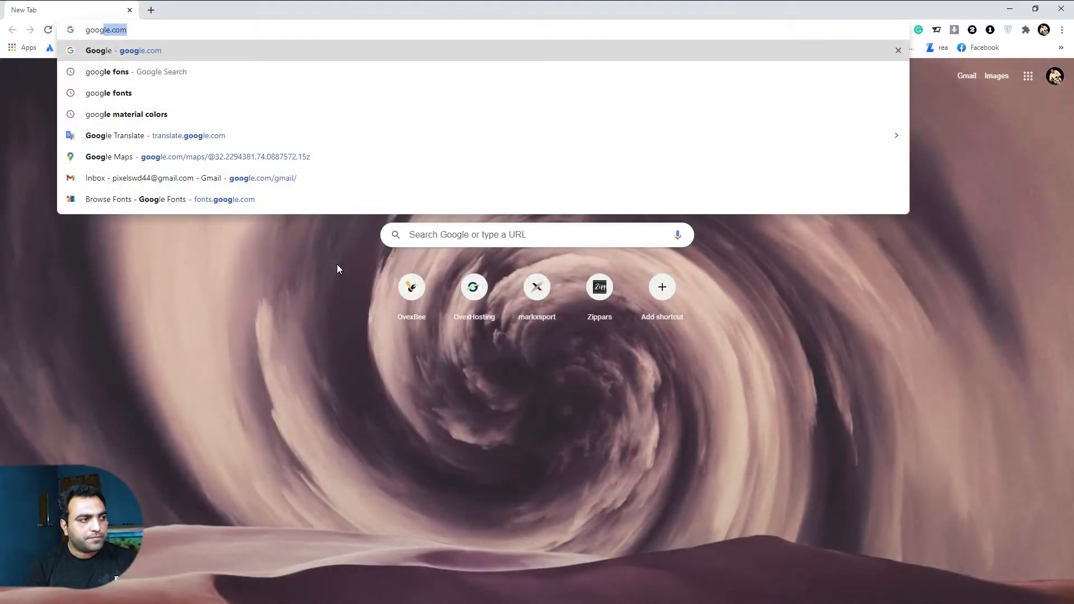
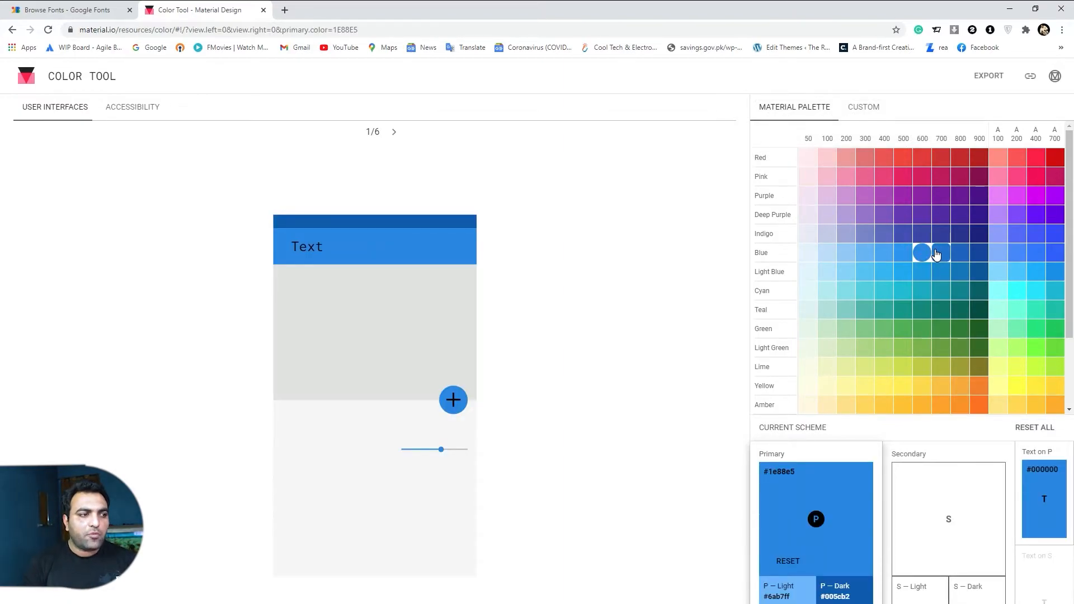
Step: Set the Material Design primary colour to Light Blue 900 (#01579b)
left_click(350, 281)
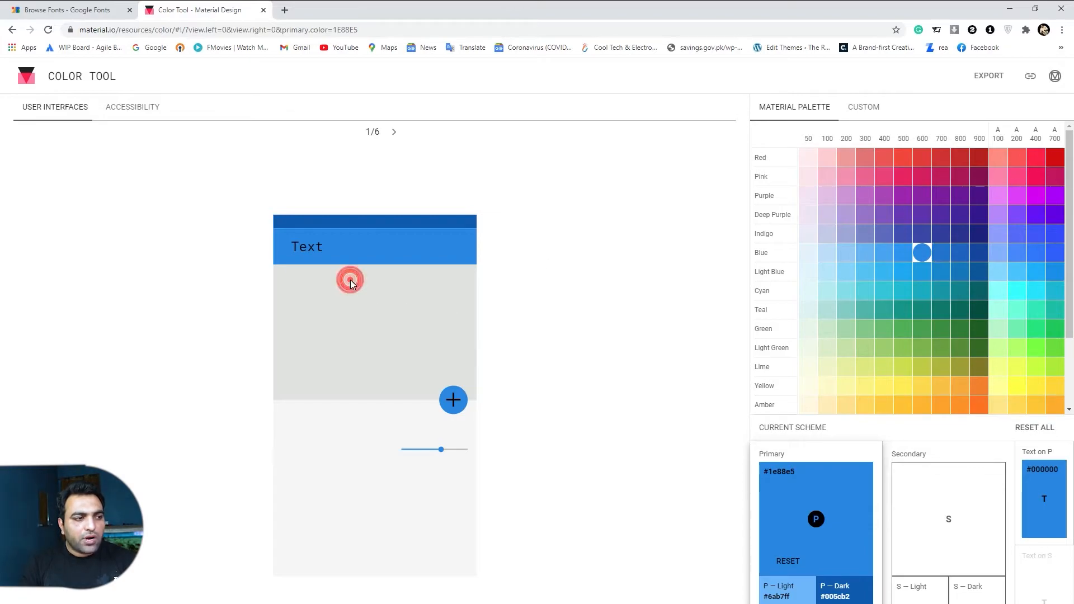
left_click(334, 250)
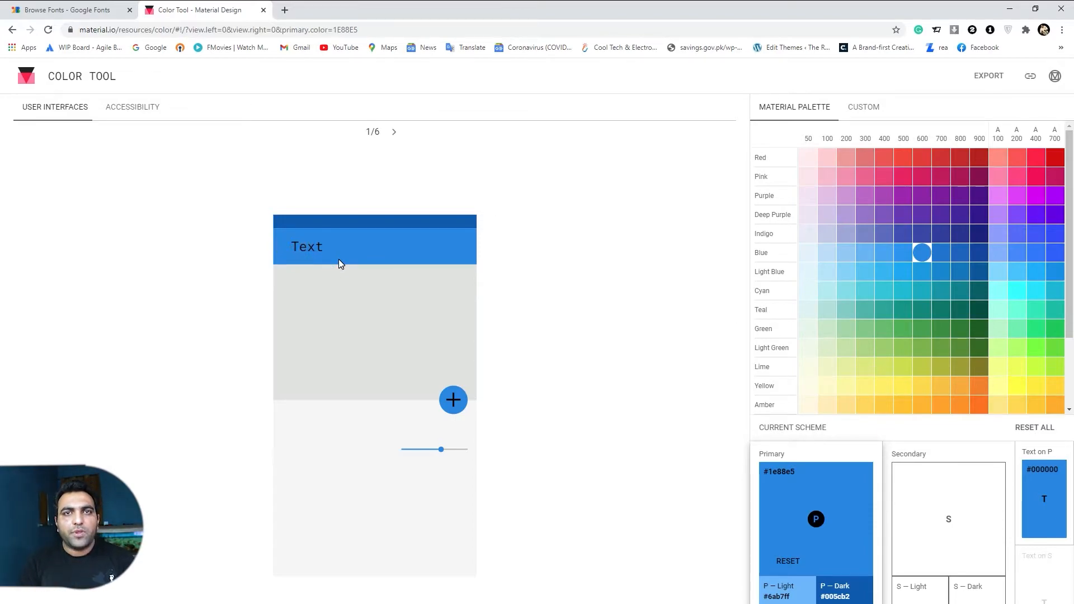
left_click(960, 272)
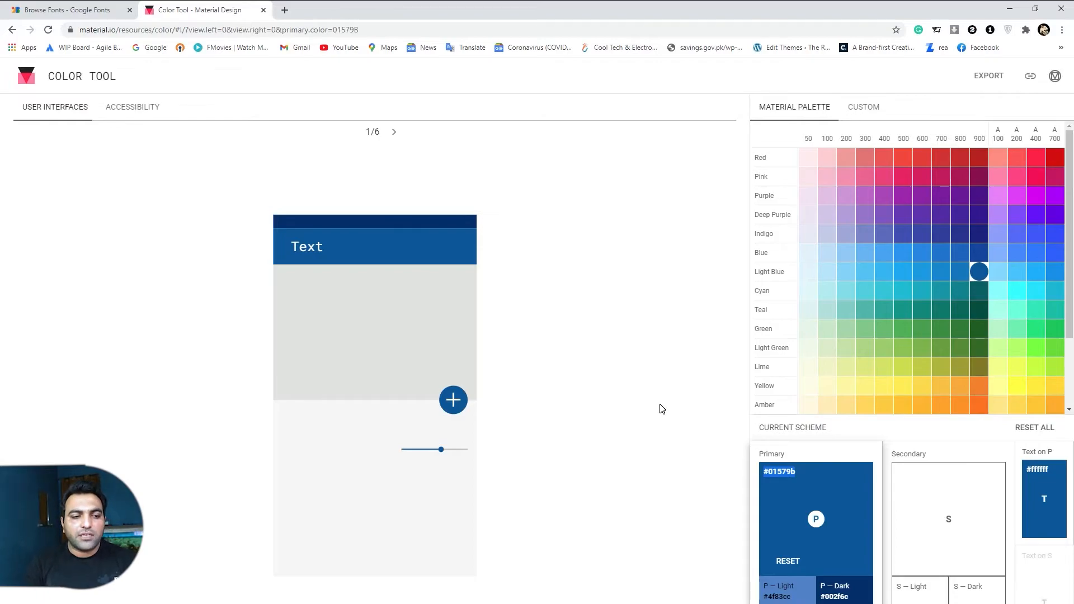
Step: Copy the primary hex code 01579b and return to Photoshop
left_click(799, 486)
double_click(801, 474)
key("ctrl+c")
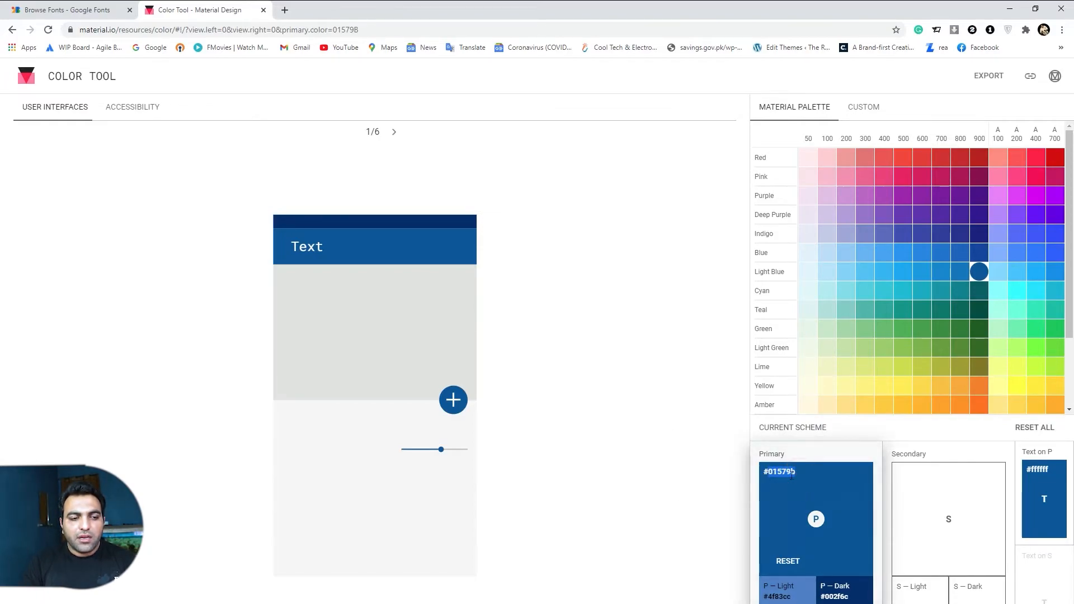
key("alt+Tab")
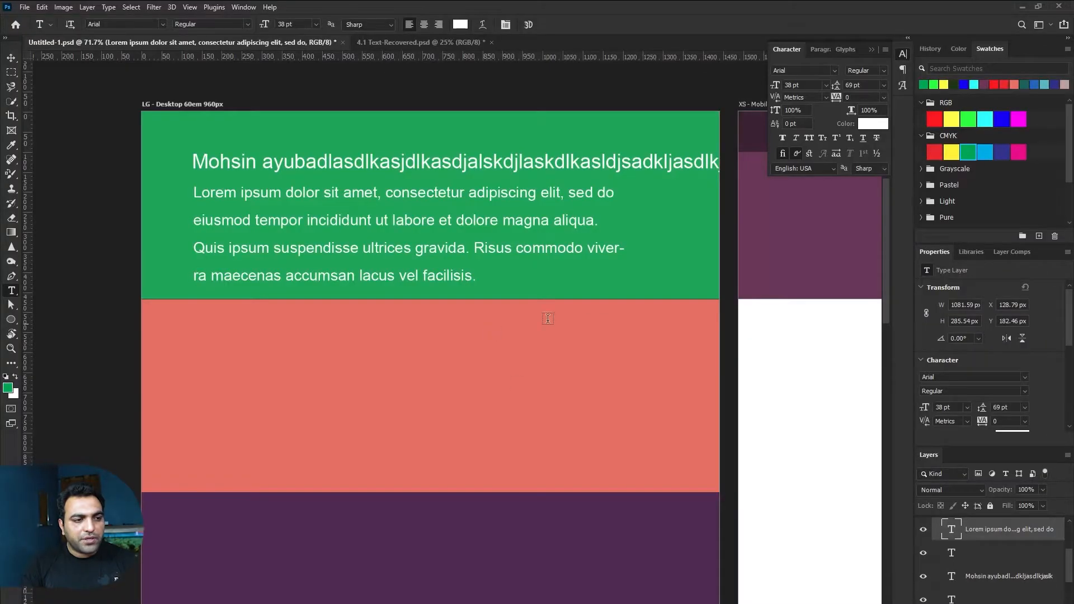
Step: Fill the Box - Hero Graphic layer with the pasted #01579b blue instead of green
left_click(676, 274)
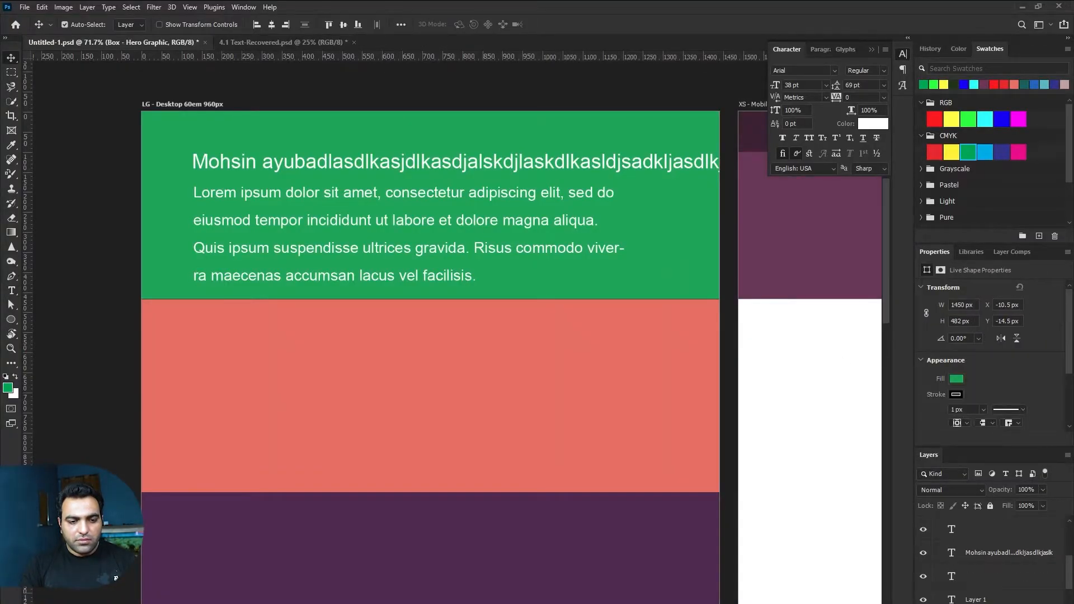
double_click(675, 273)
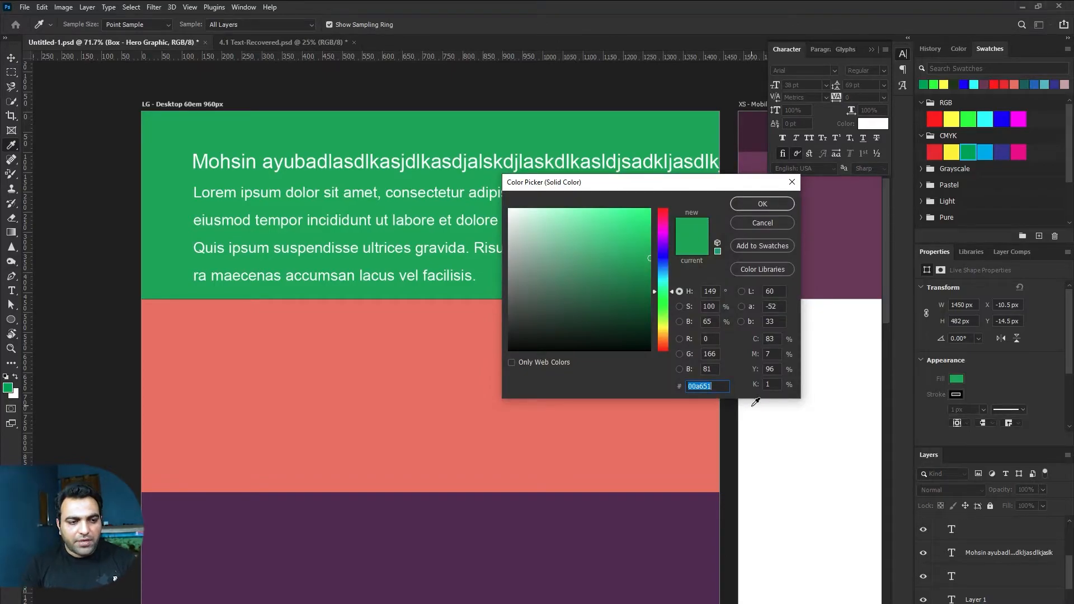
key("ctrl+v")
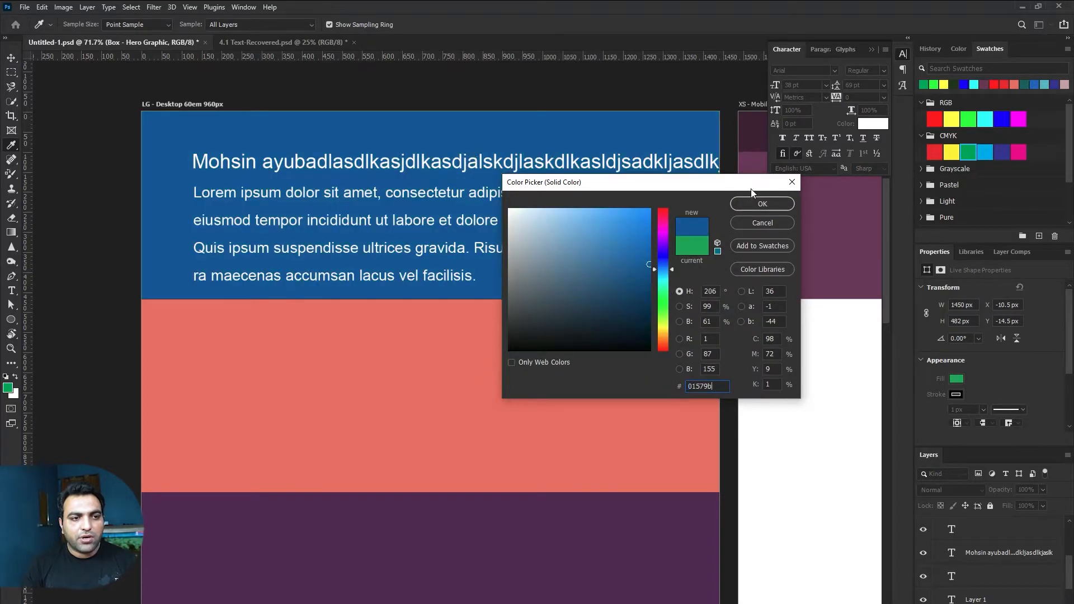
left_click(762, 204)
left_click(510, 88)
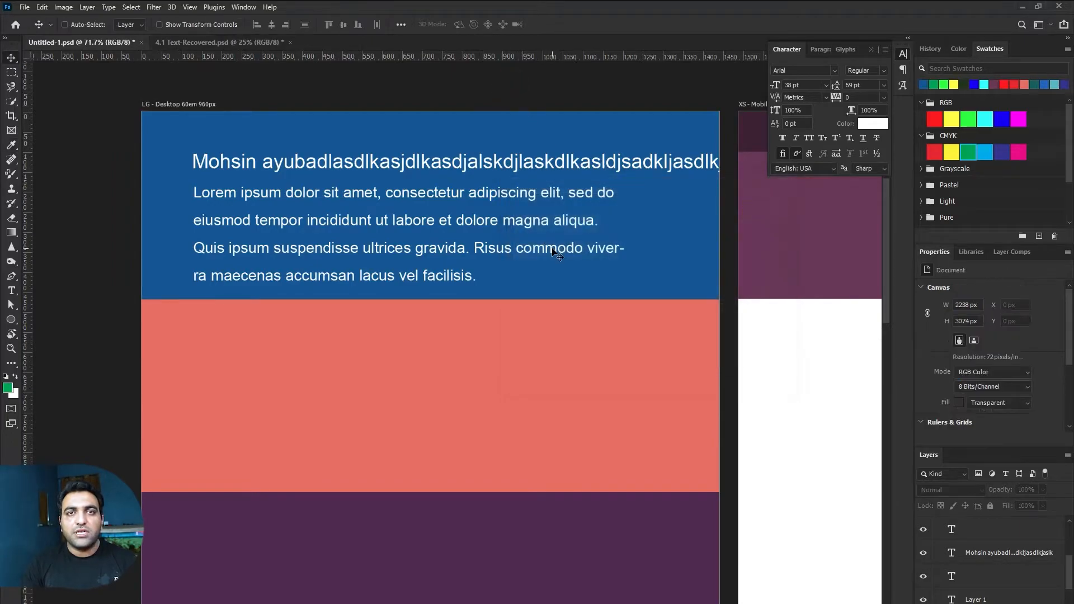
key("ctrl+plus")
Step: Move the hero text and box layers down to open a white header strip at the top
left_click_drag(471, 199, 532, 284)
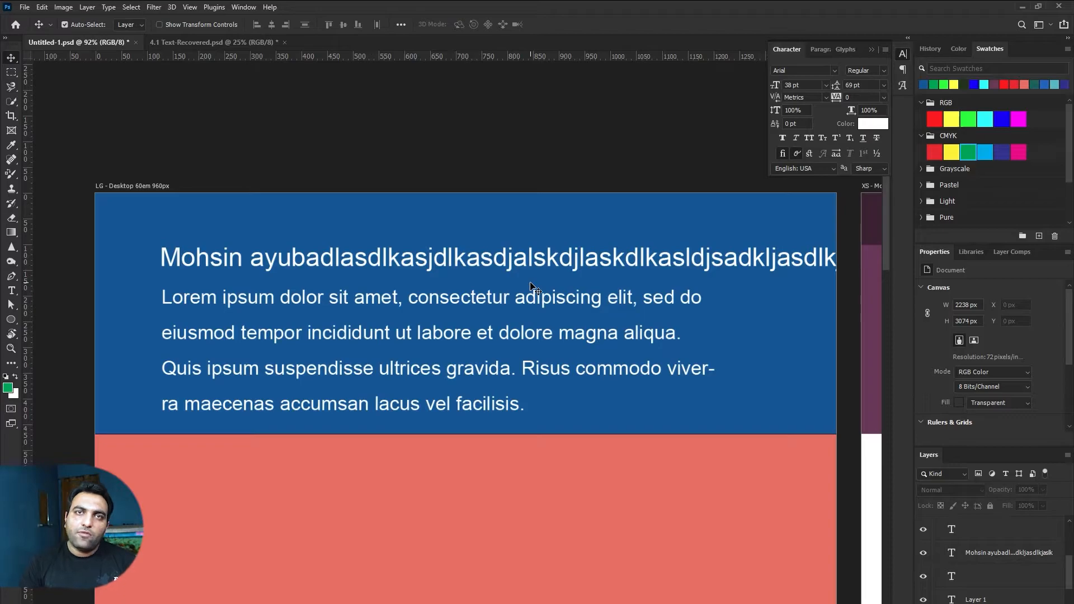
left_click_drag(188, 132, 466, 382)
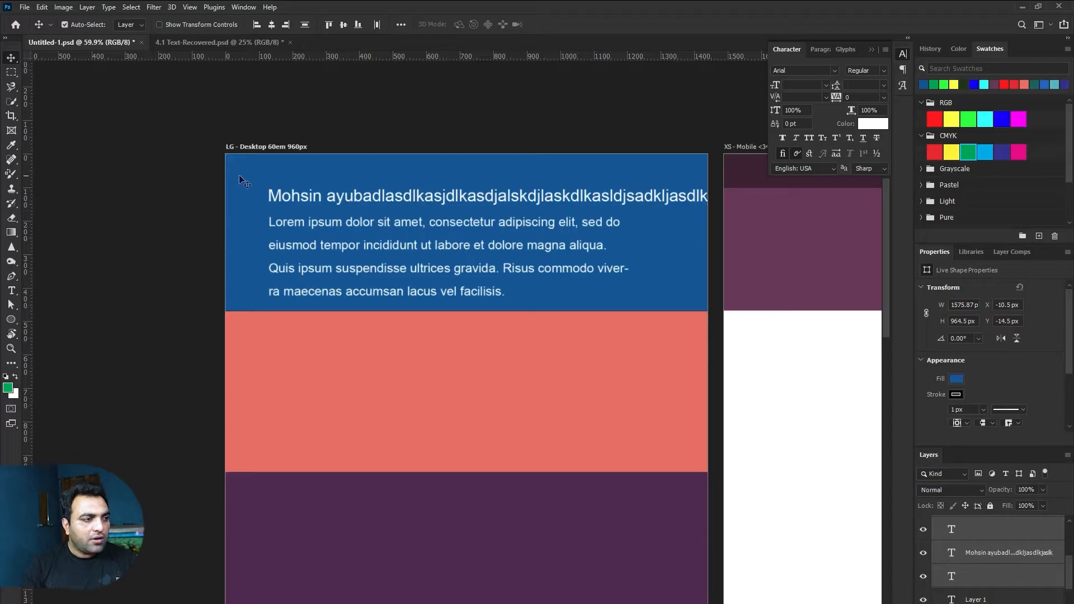
left_click_drag(274, 197, 283, 289)
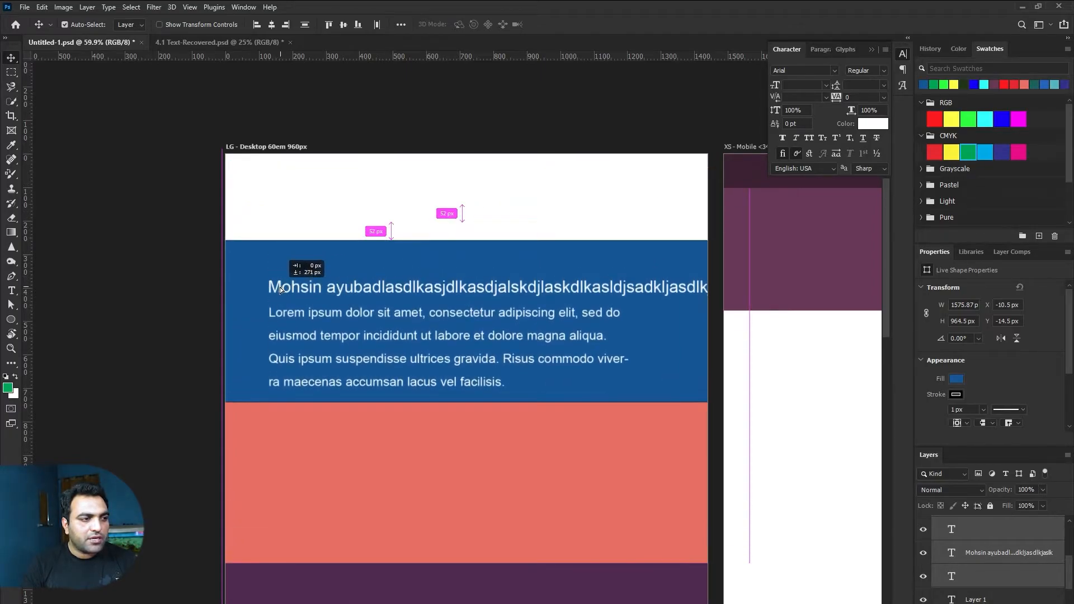
left_click(307, 213)
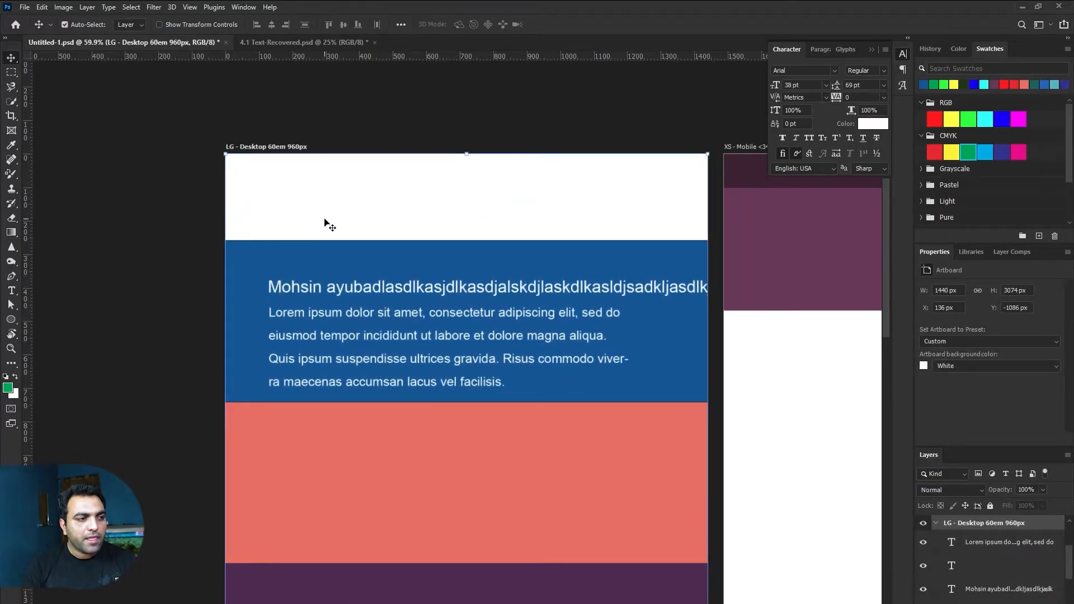
left_click_drag(311, 225, 294, 161)
Step: Draw a red 1170×100 rectangle at the hero's top edge and shift it right
left_click_drag(12, 322, 30, 320)
left_click(224, 171)
key("Return")
key("v")
left_click_drag(454, 202, 499, 199)
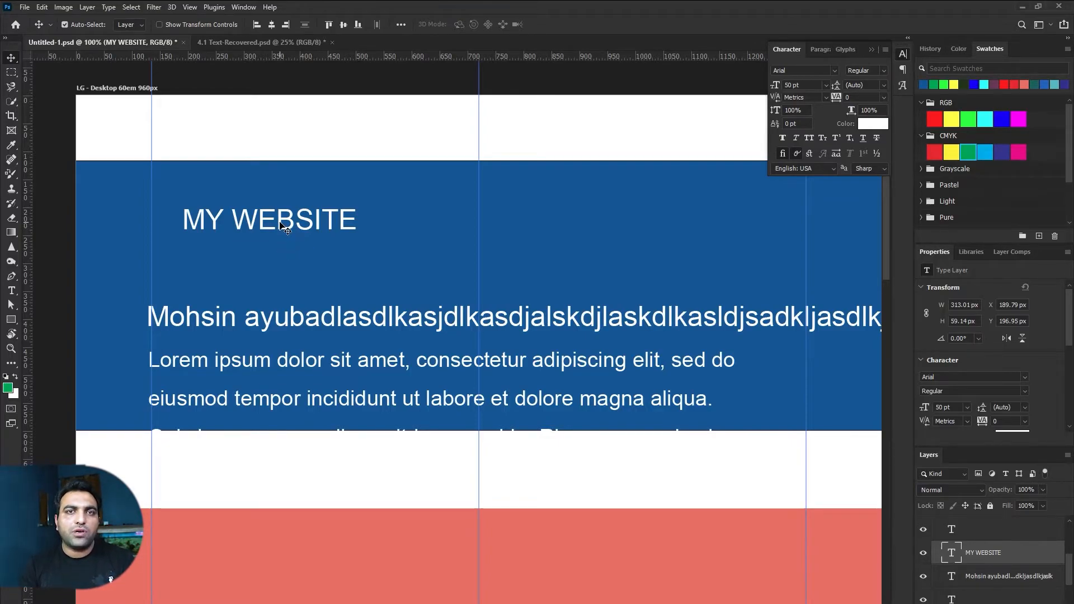
Step: Move MY WEBSITE into the header strip and colour it with the sampled hero blue
left_click_drag(280, 224, 248, 131)
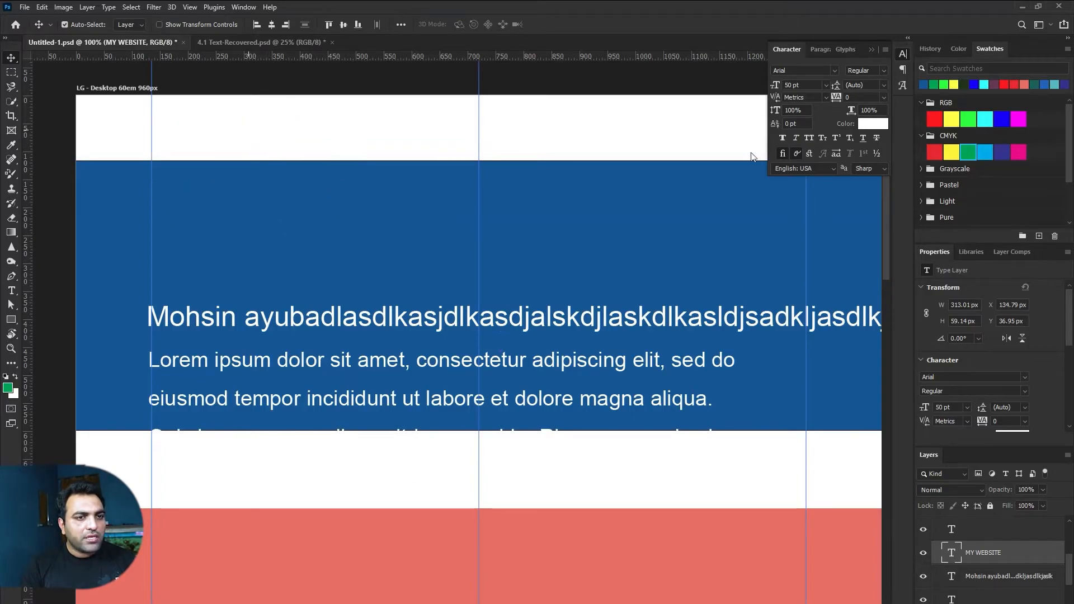
left_click(873, 124)
left_click(356, 223)
key("Return")
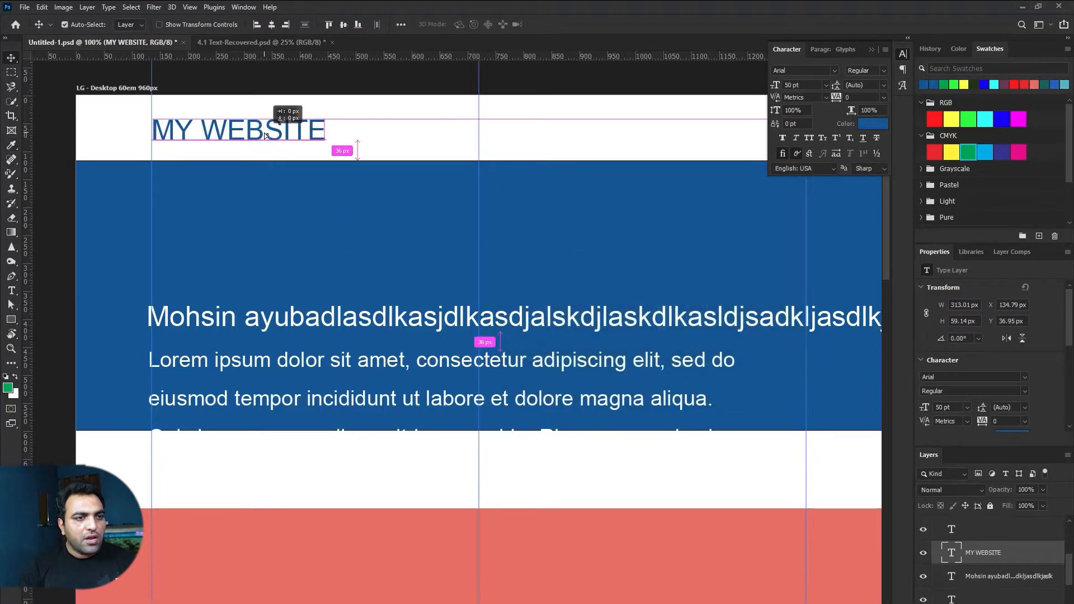
Step: Set MY WEBSITE to Oswald Bold and nudge it slightly down
left_click(795, 71)
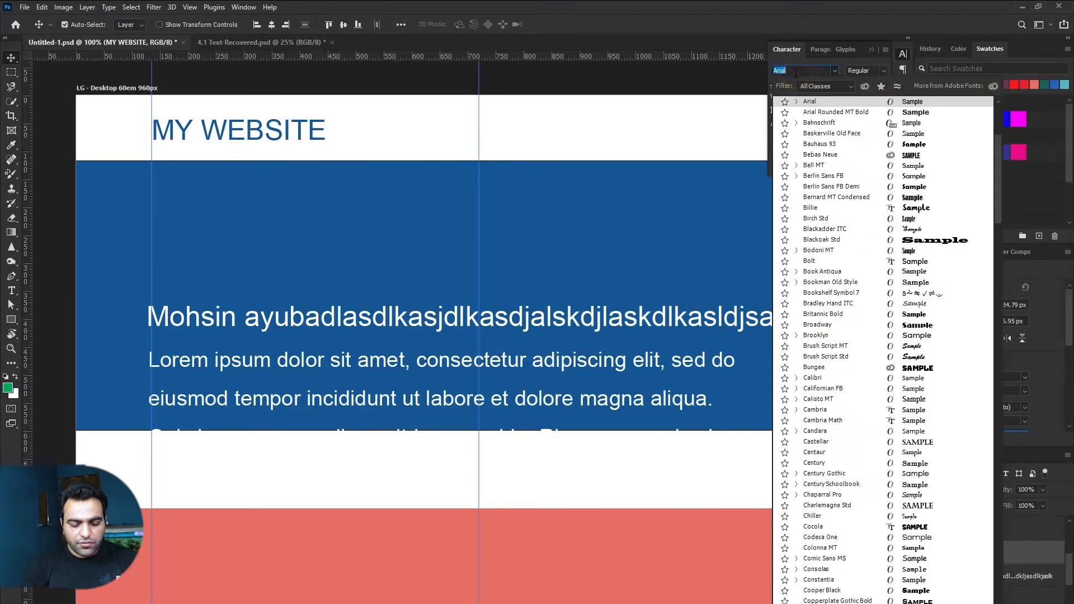
type("oswal")
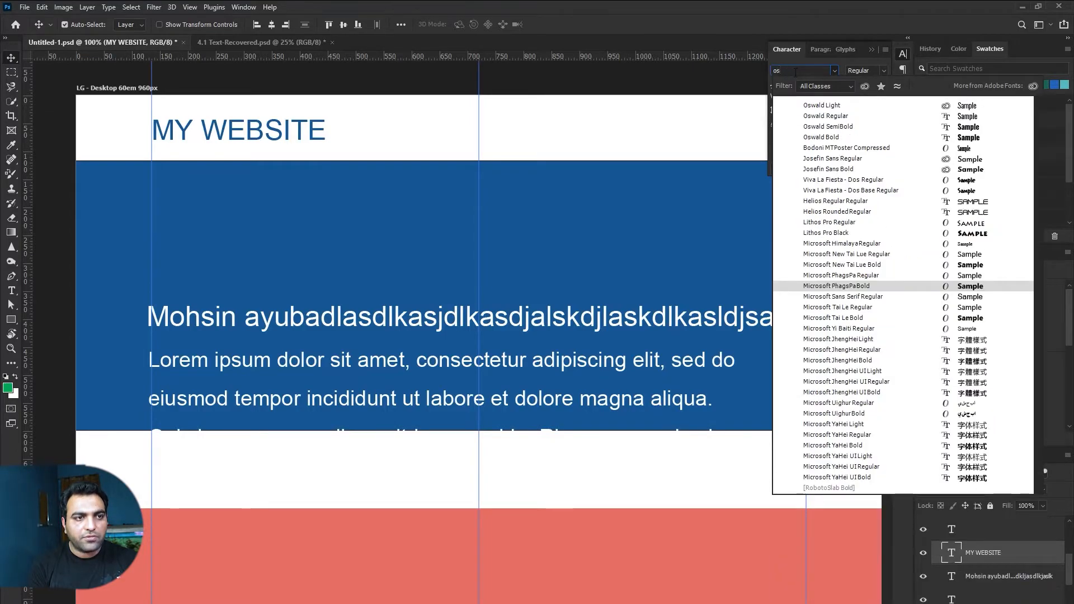
left_click(821, 137)
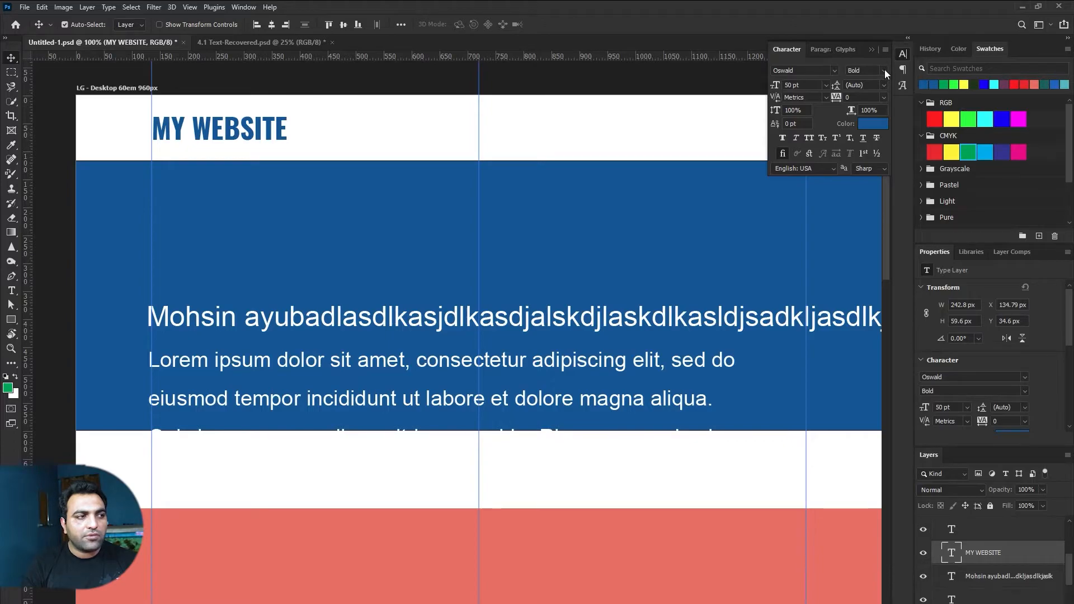
left_click_drag(277, 127, 274, 127)
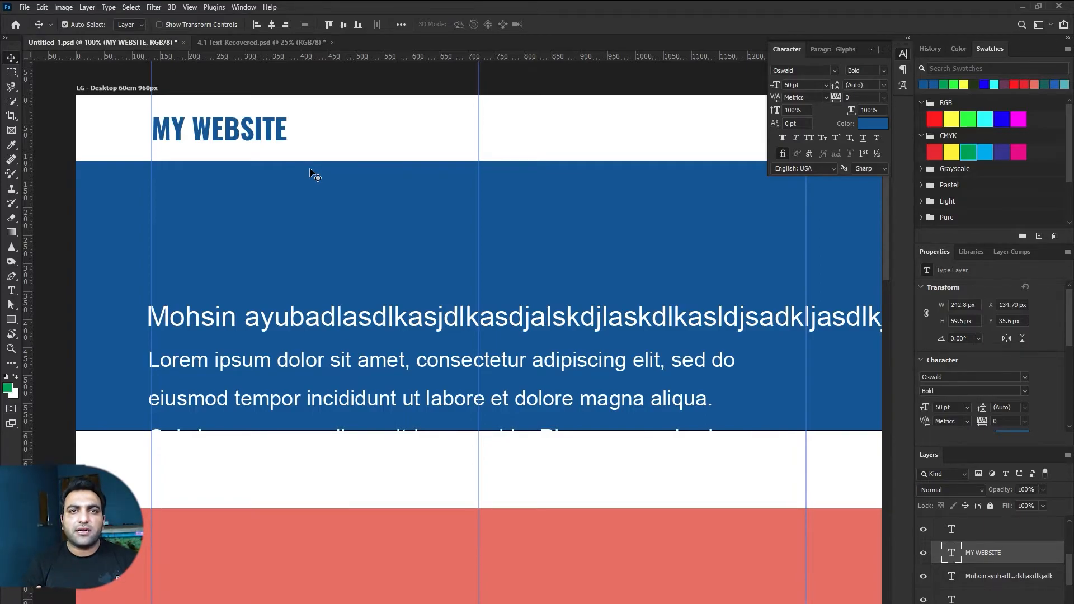
left_click_drag(451, 191, 387, 219)
left_click_drag(194, 153, 198, 155)
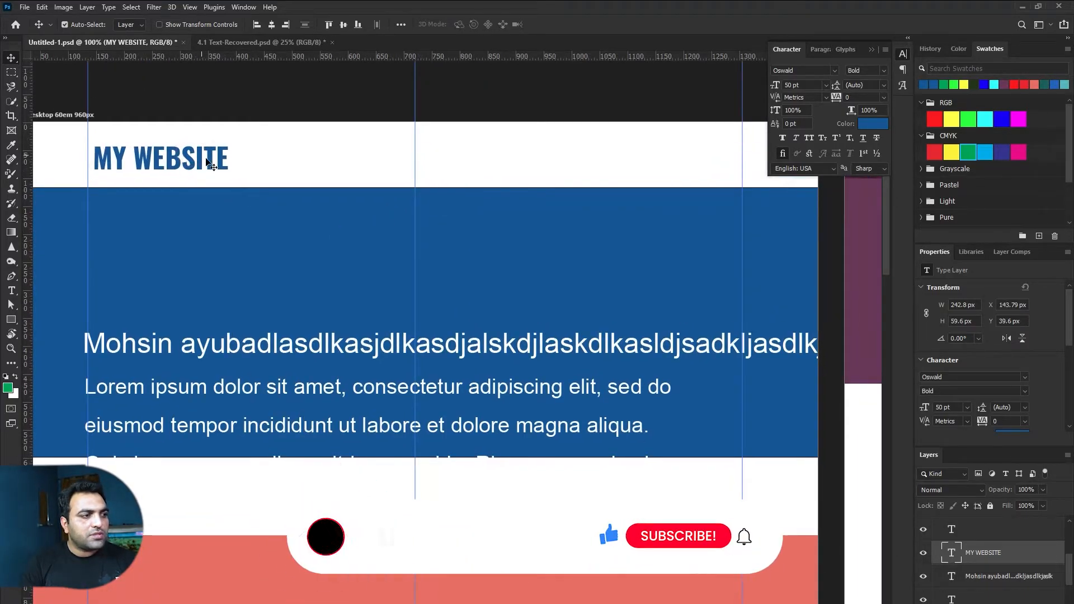
key("ctrl+z")
left_click(270, 154)
Step: Type 'Services Portfolio' as a new header text layer and select the wide gap between them
key("t")
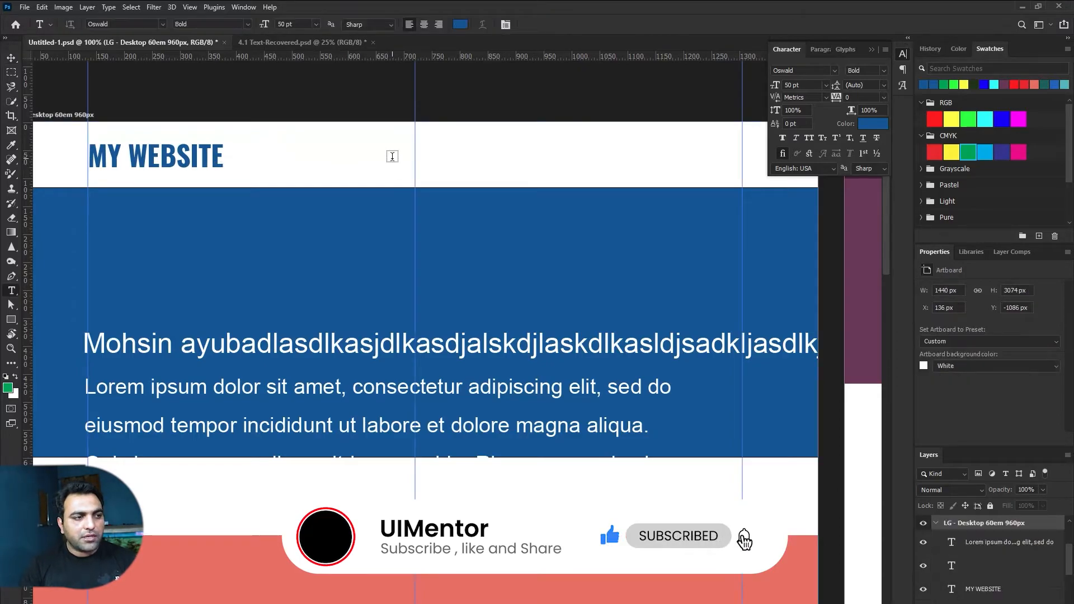
left_click(391, 159)
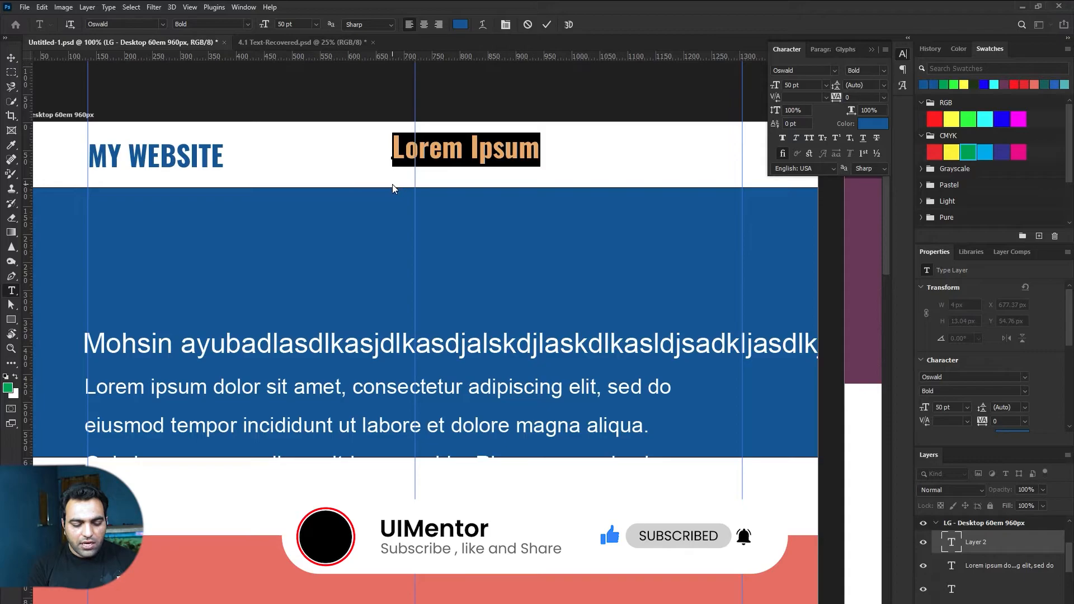
type("Servic")
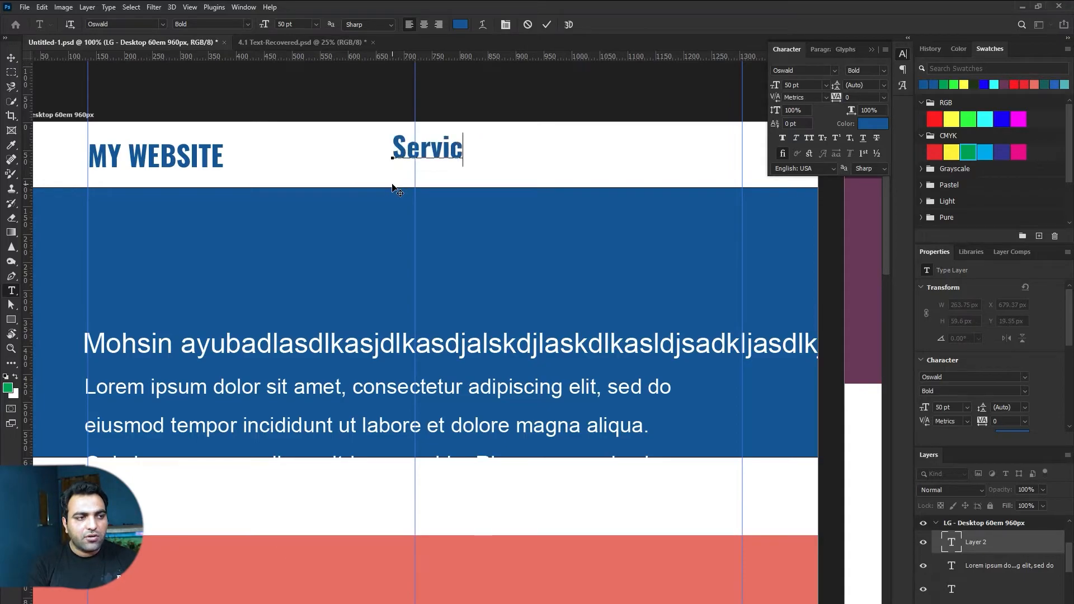
type("es    ")
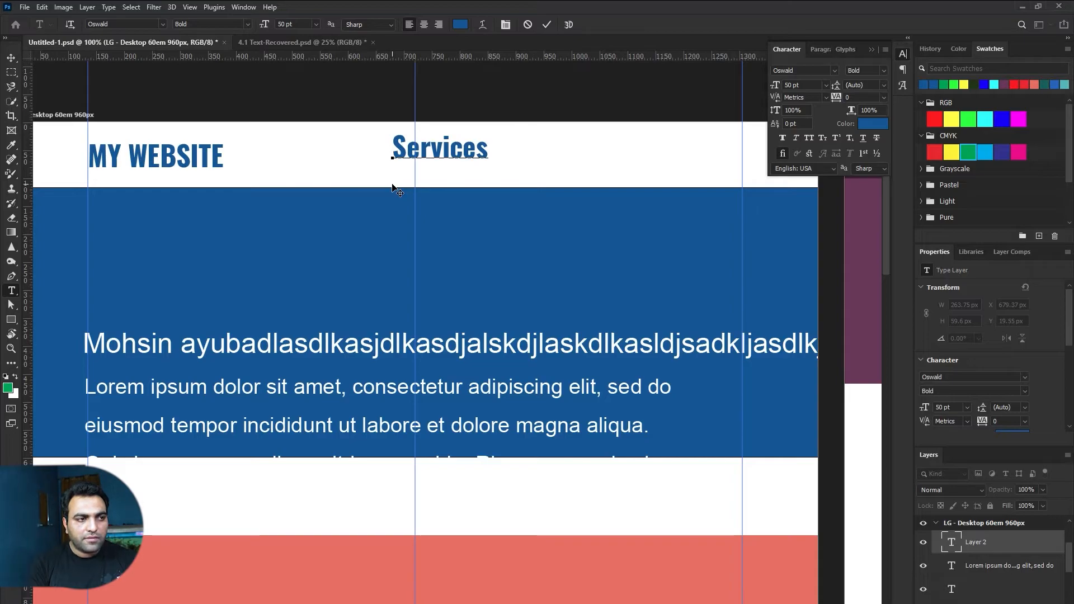
type("  P")
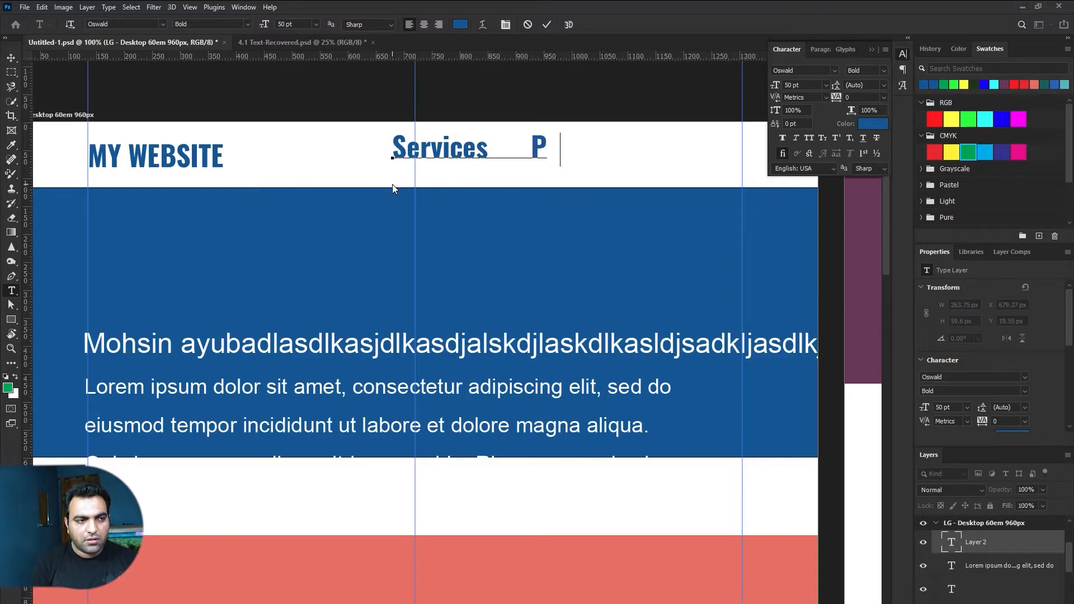
type("ortfolio")
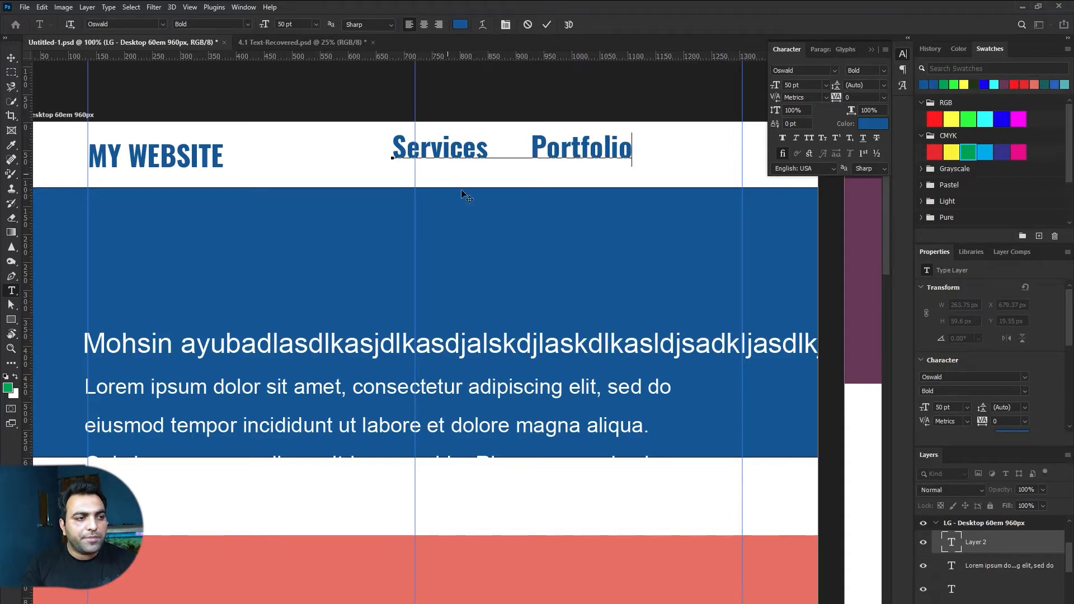
left_click_drag(488, 147, 534, 145)
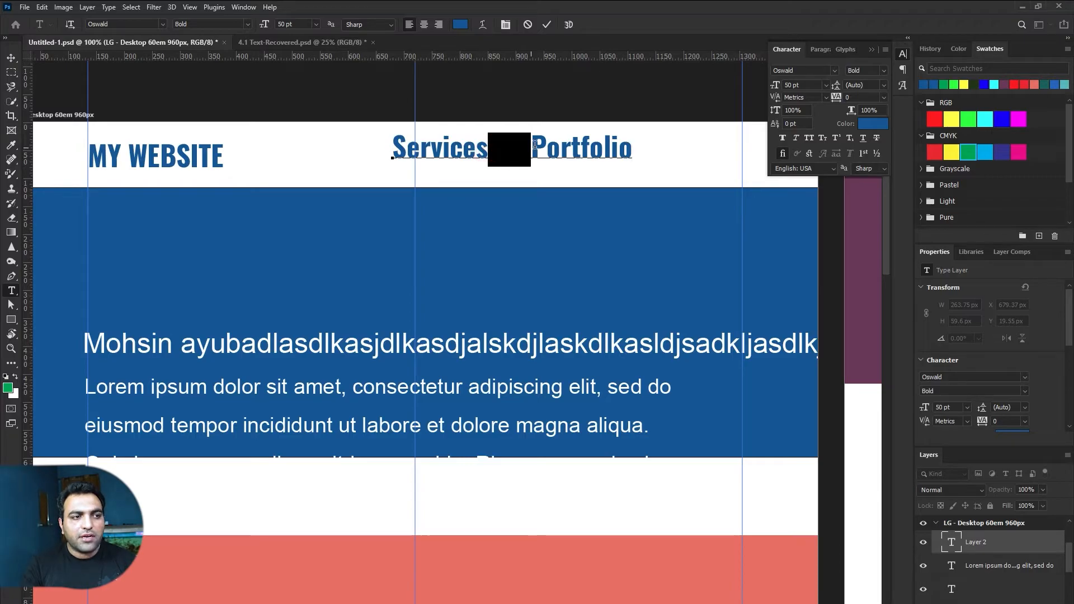
left_click(490, 148)
left_click_drag(485, 151, 531, 148)
left_click(515, 148)
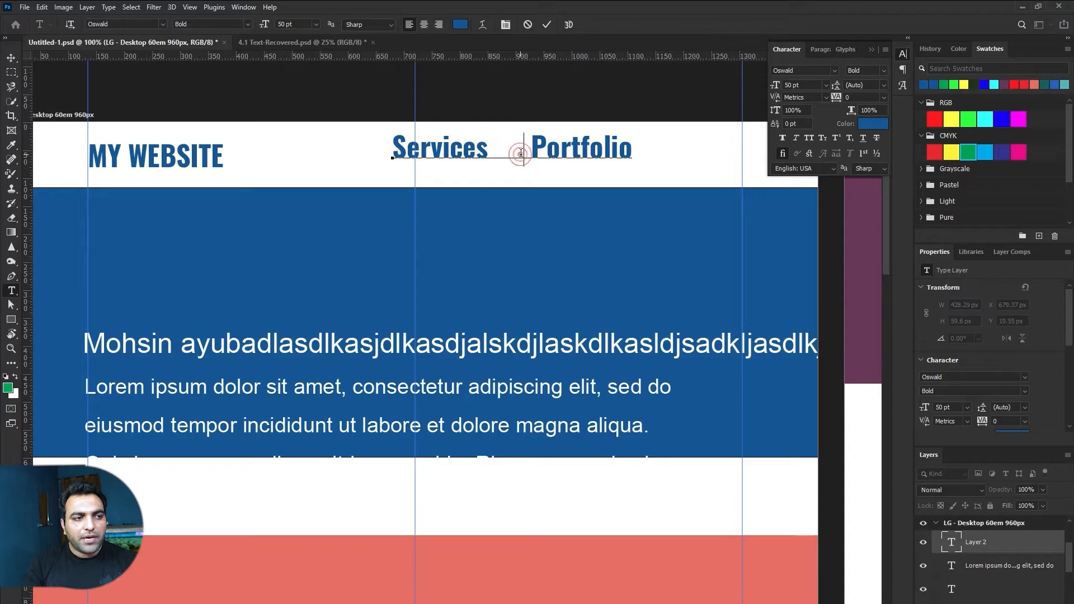
left_click_drag(531, 147, 485, 149)
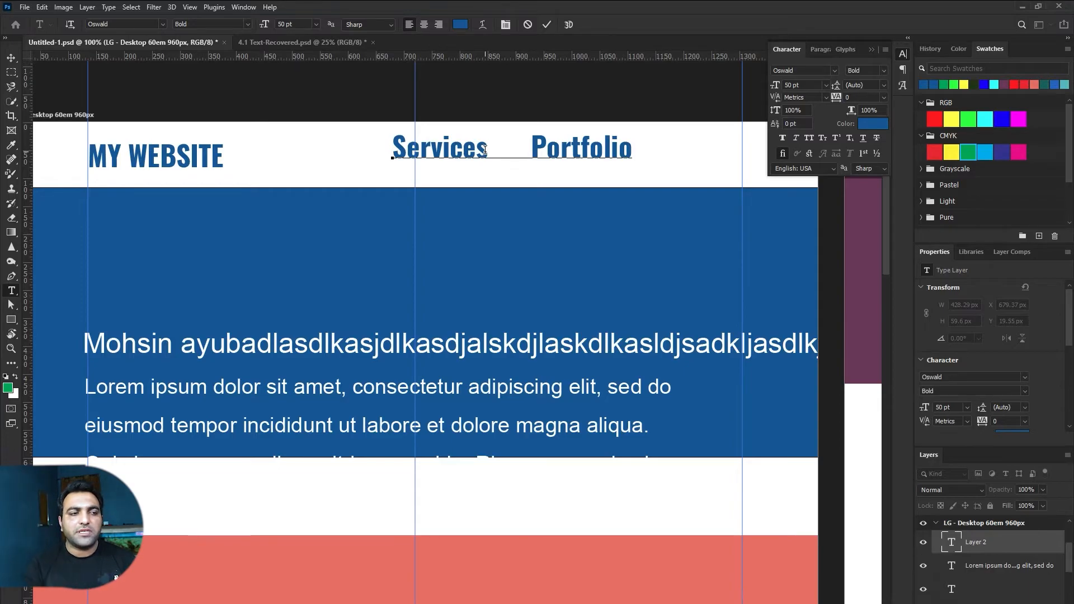
key("shift+Left")
key("shift+Left")
key("shift+Left")
key("shift+Left")
key("shift+Left")
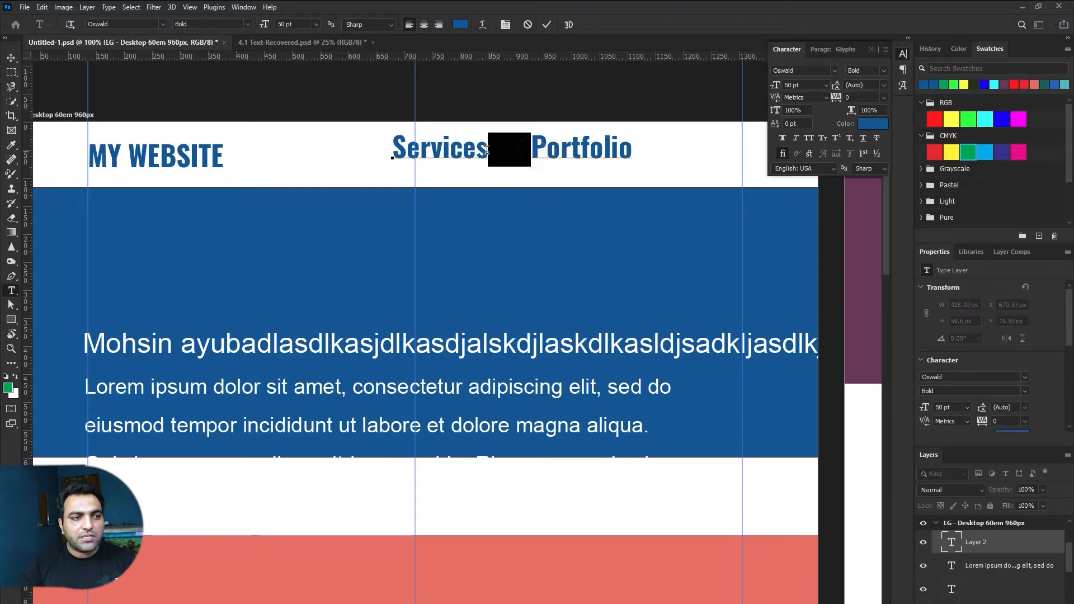
Step: Add 'Our Blog' after Portfolio with the same wide gap, then shift the links left
left_click(631, 149)
key("ctrl+v")
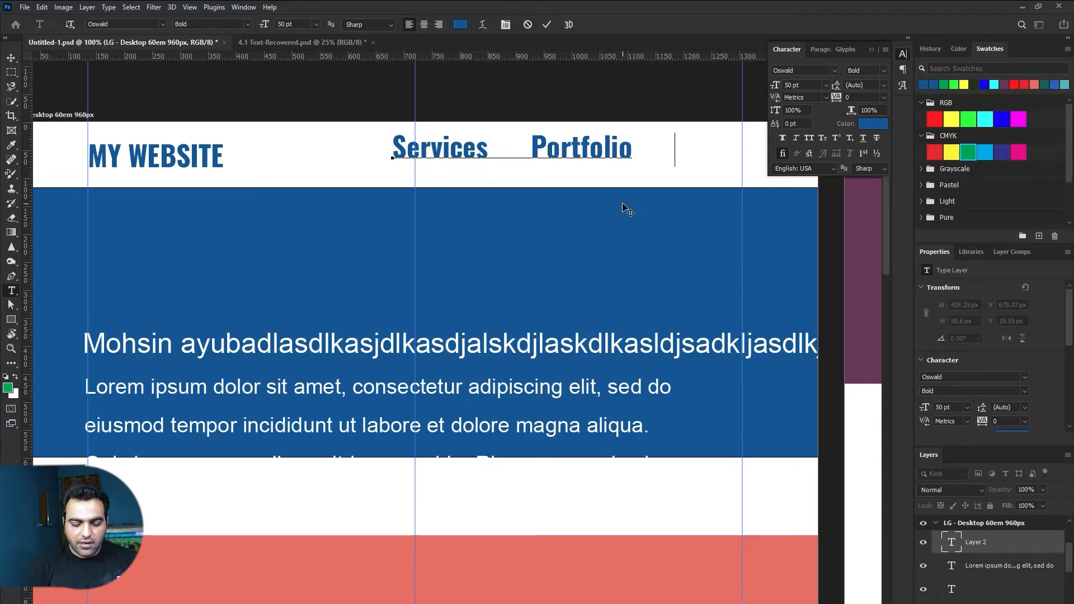
type("Our")
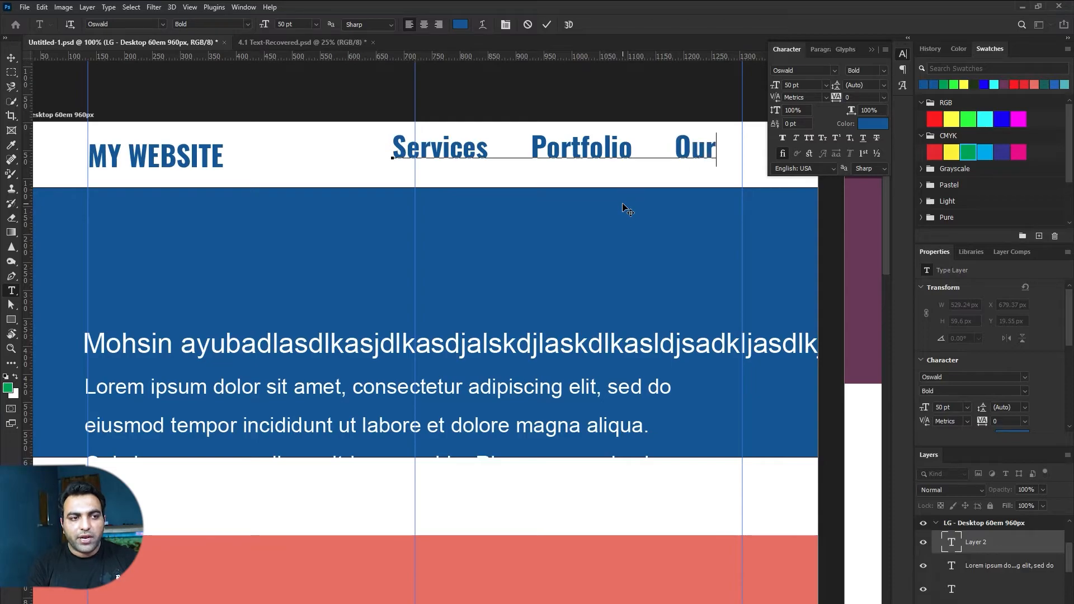
type(" Blog")
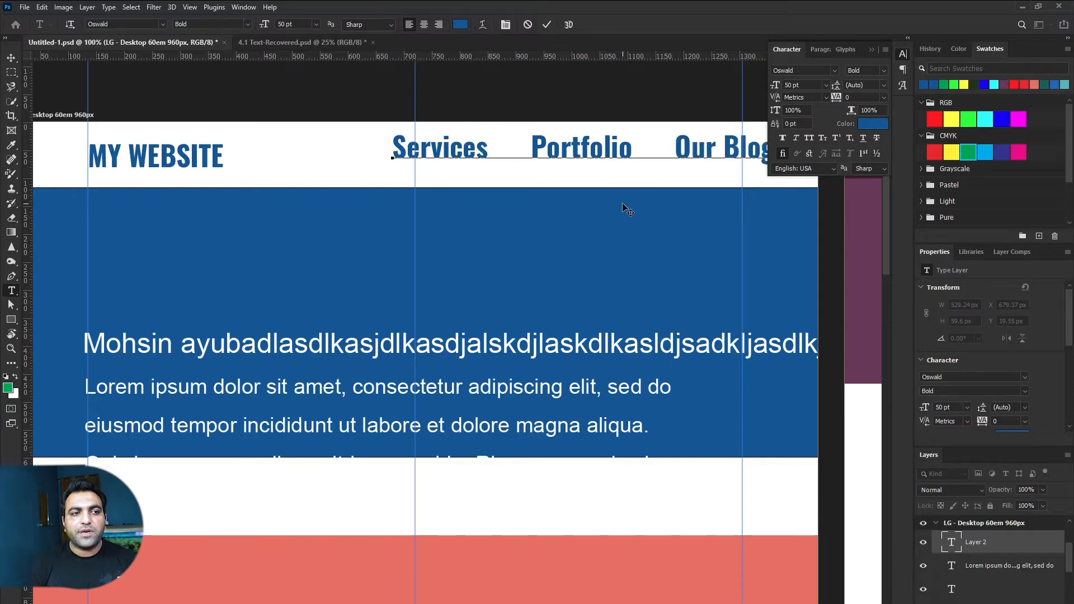
key("ctrl+Return")
key("v")
left_click_drag(619, 149, 581, 164)
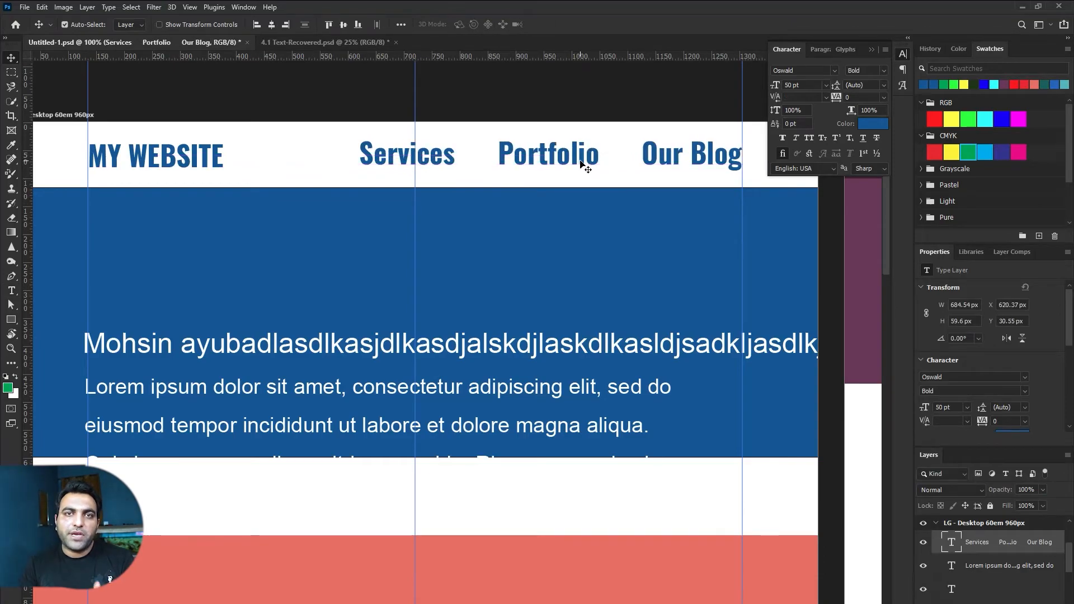
Step: Style the header links as Roboto Regular, All Caps, 18 pt and move them to the right
left_click(804, 71)
type("ro")
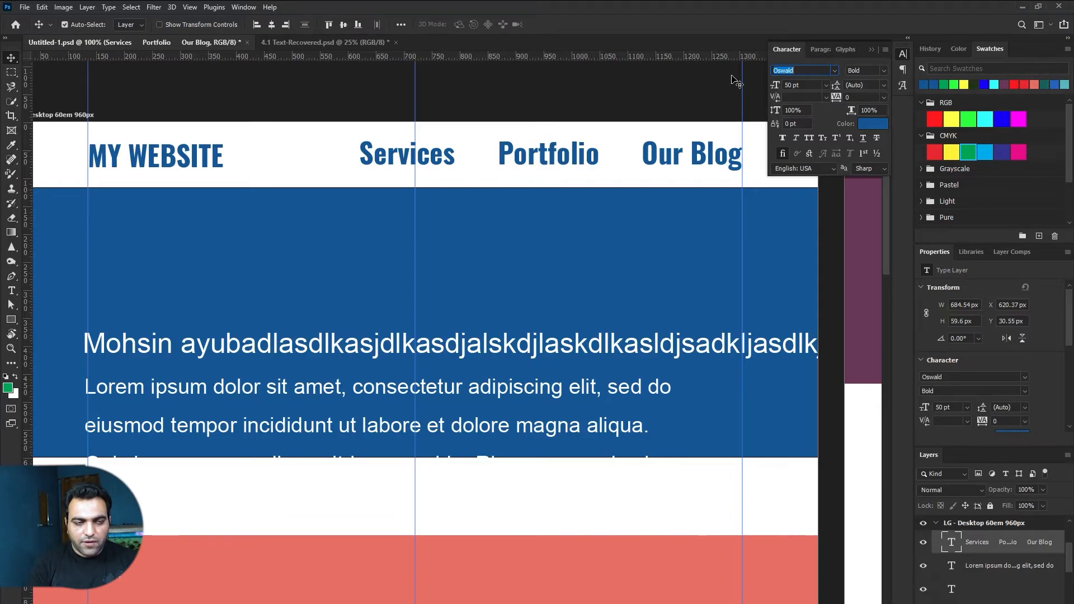
type("boto")
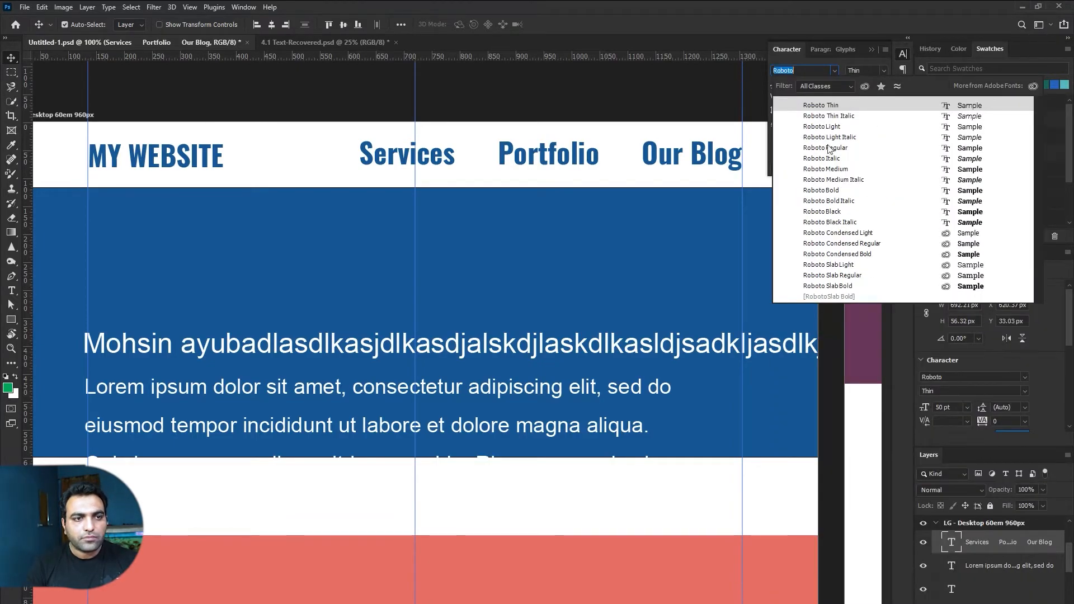
left_click(828, 149)
left_click(809, 140)
left_click(799, 84)
type("18")
key("Return")
left_click_drag(512, 163, 707, 161)
Step: Give the header links a dark grey colour sampled from the page
left_click(865, 123)
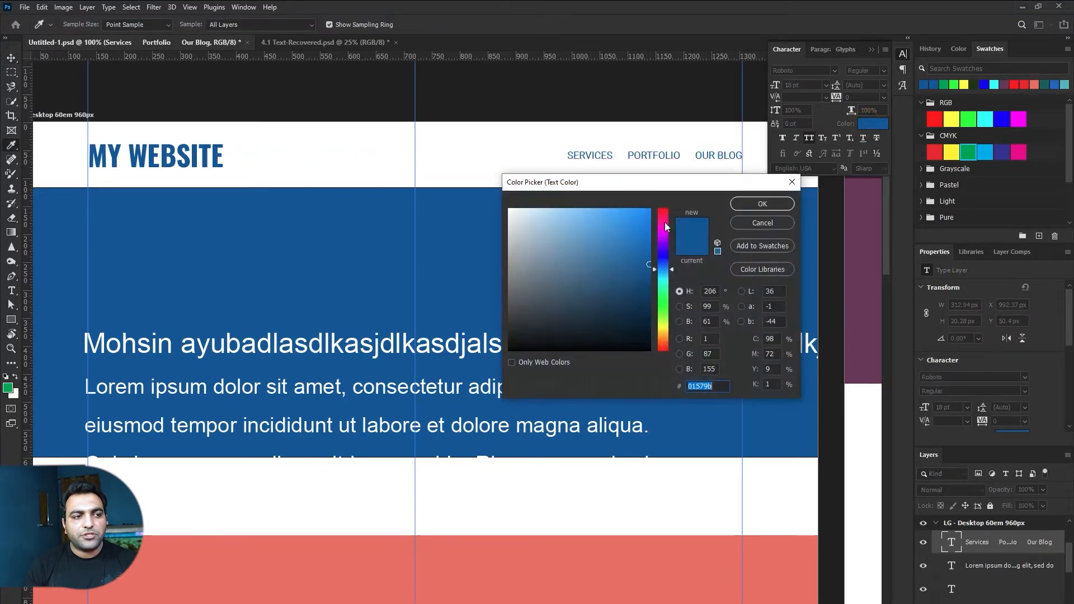
left_click(616, 106)
left_click(752, 203)
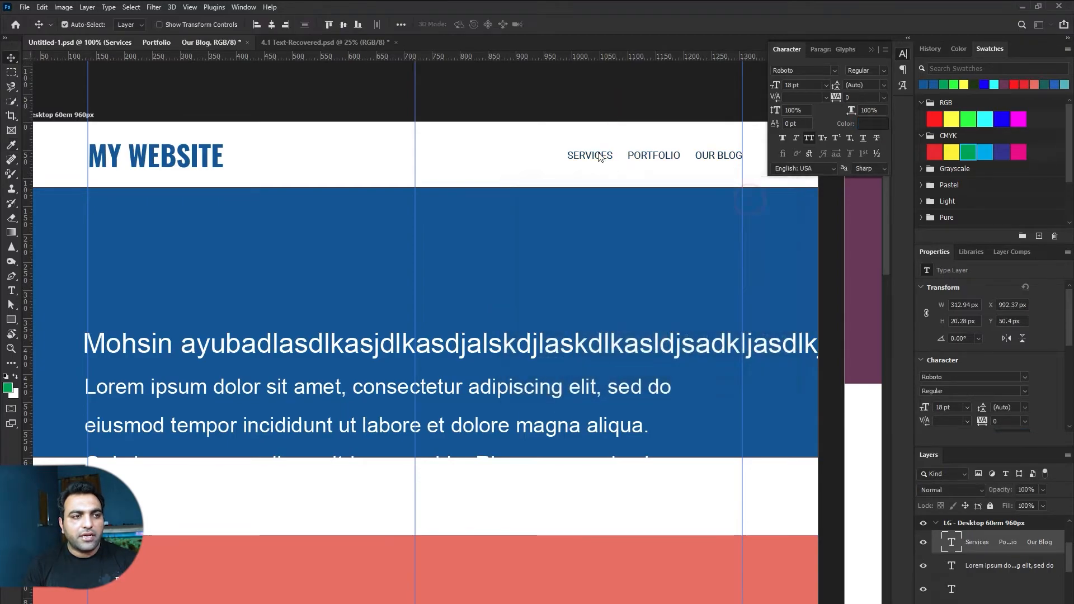
left_click(546, 140)
left_click_drag(507, 214, 514, 194)
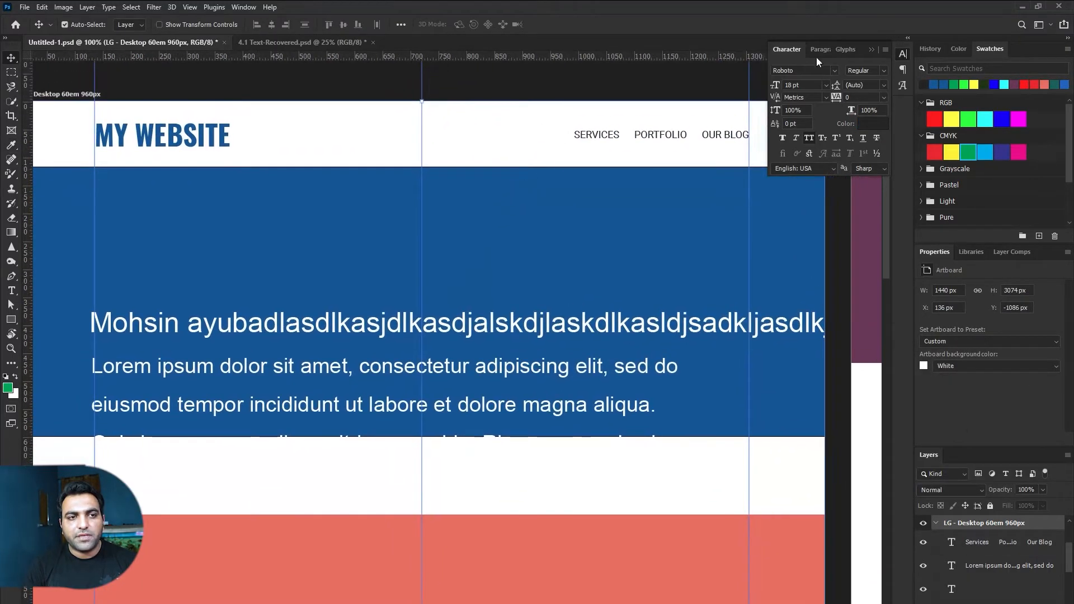
left_click(871, 49)
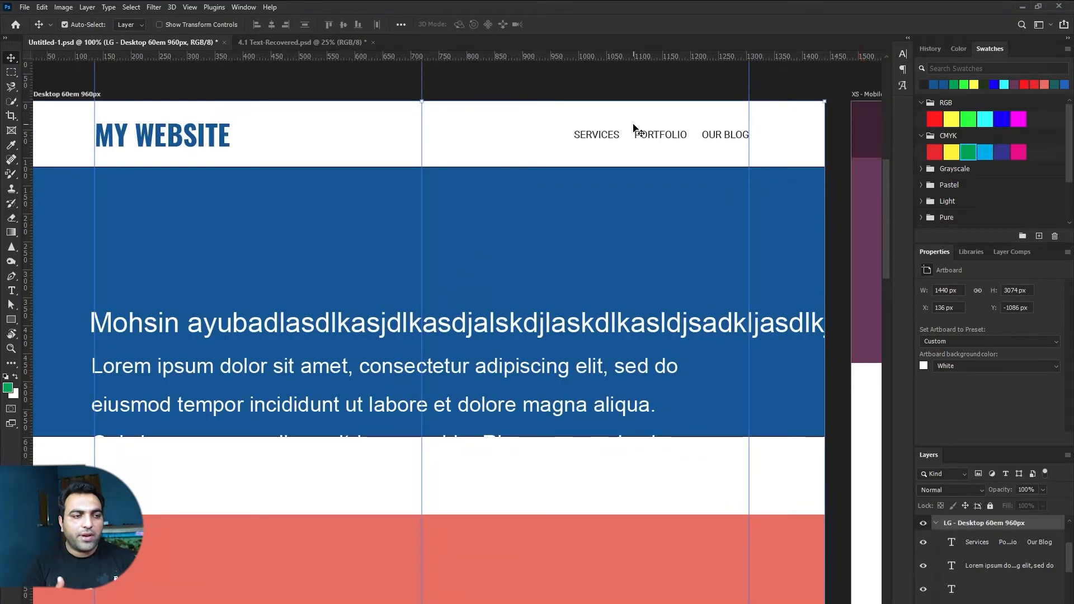
left_click_drag(435, 283, 469, 220)
Step: Extend the blue hero rectangle down so it covers the whole paragraph
left_click_drag(337, 361, 347, 382)
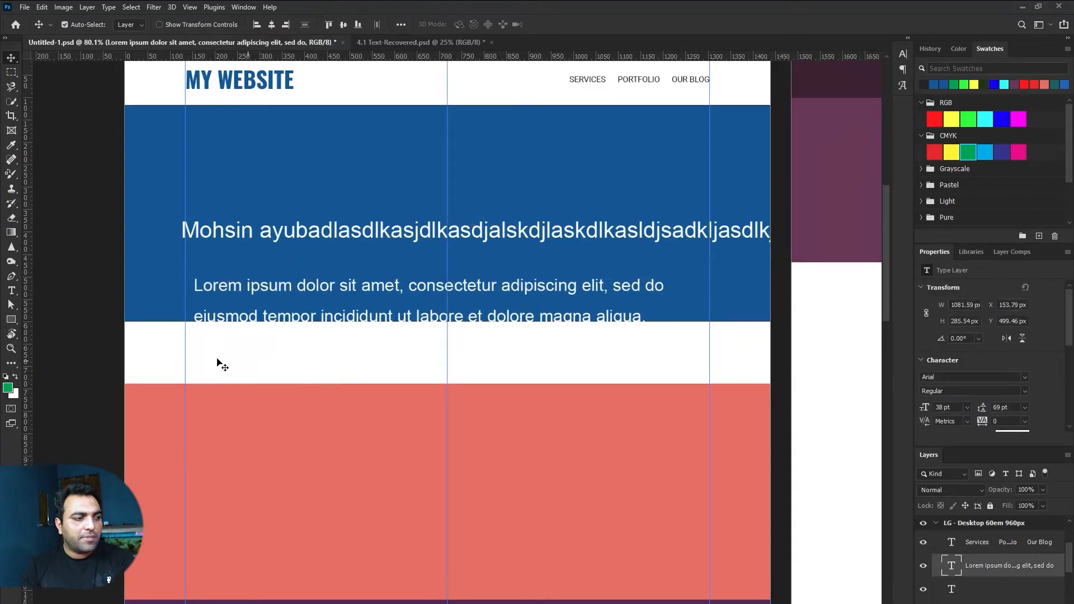
left_click(147, 346)
key("ctrl+z")
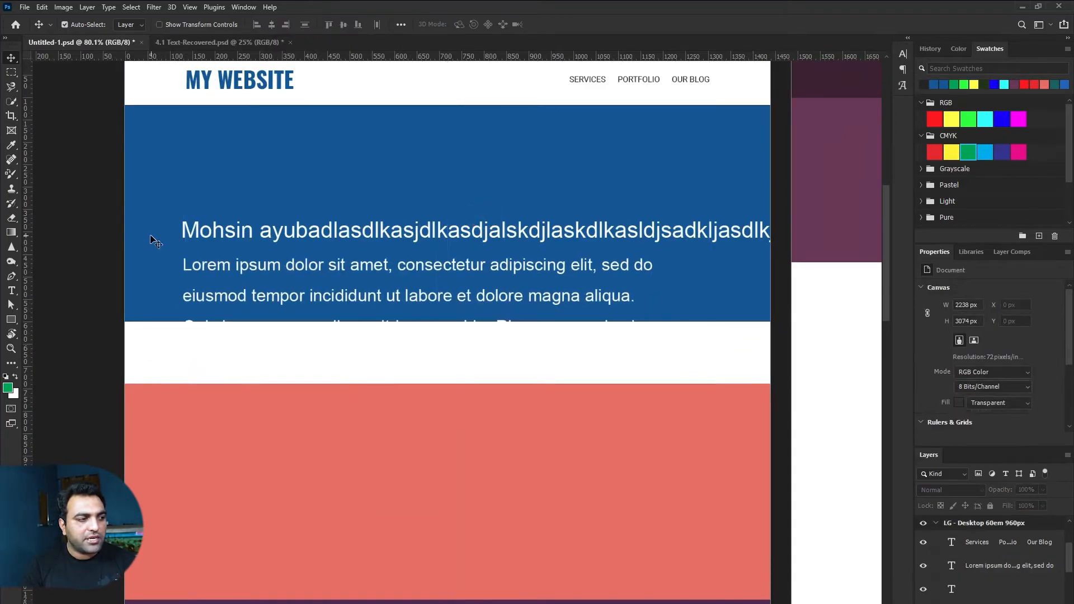
left_click(150, 235)
key("a")
left_click_drag(769, 320, 769, 385)
key("v")
left_click(72, 259)
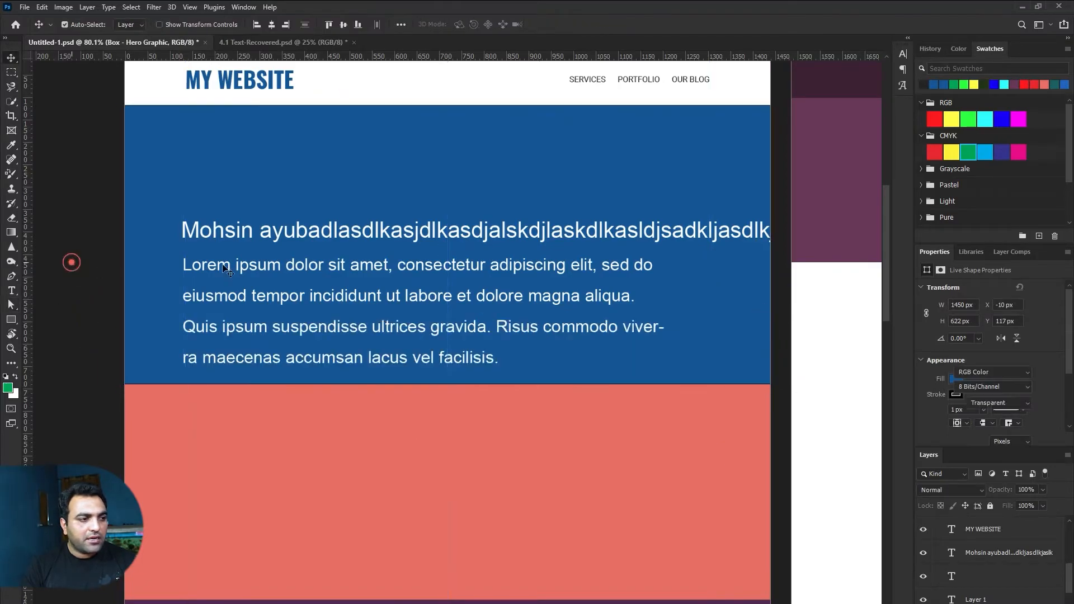
Step: Retype the Mohsin headline as 'Lorem Ipsum Dolor Eset' and move it up into the hero
left_click(423, 238)
double_click(430, 239)
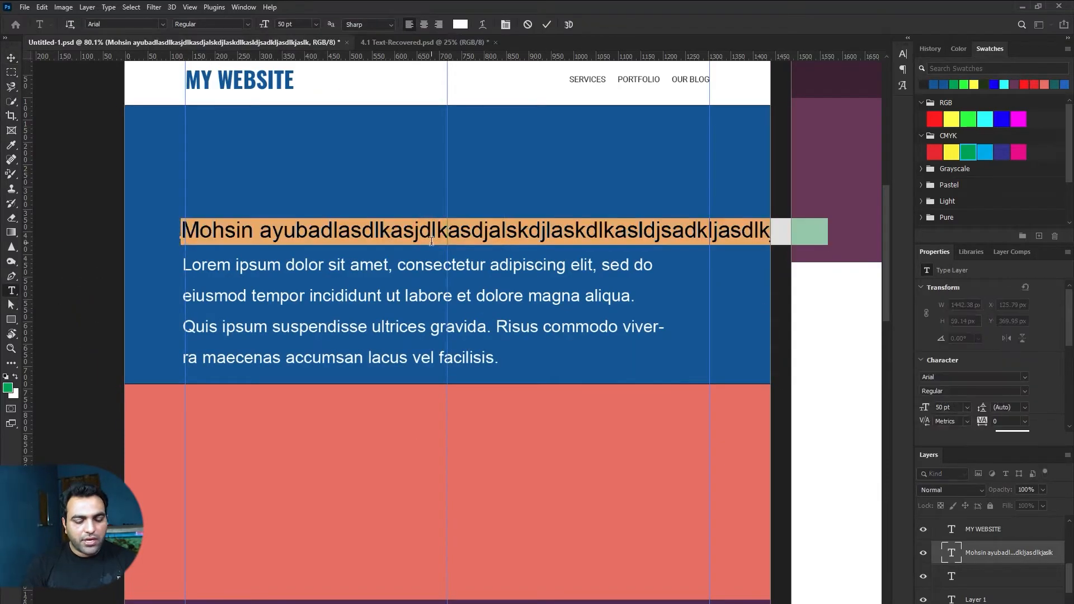
type("Lorem ")
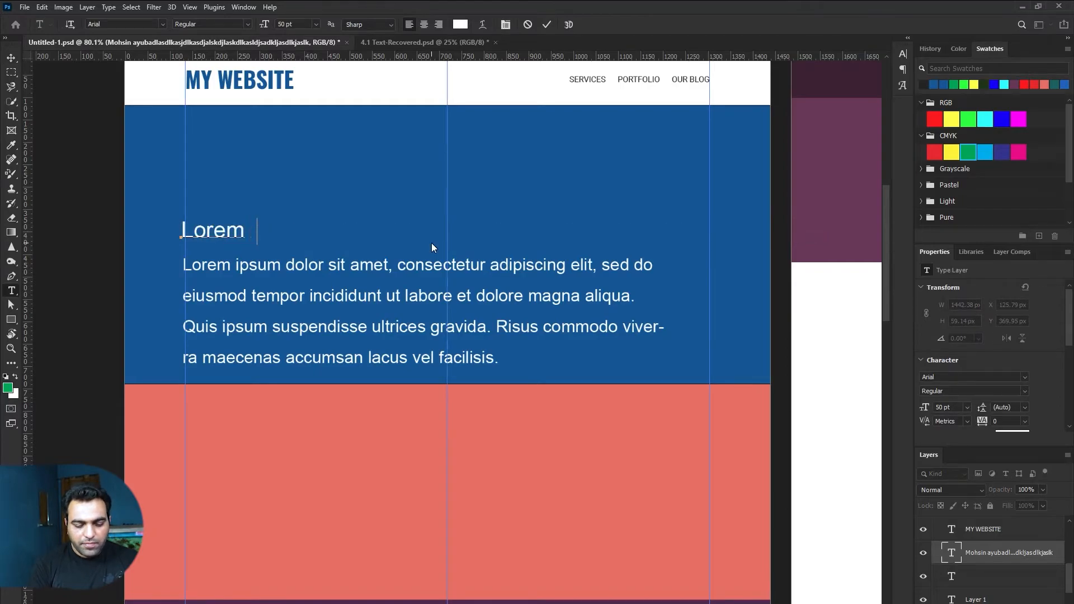
type("Ipsum")
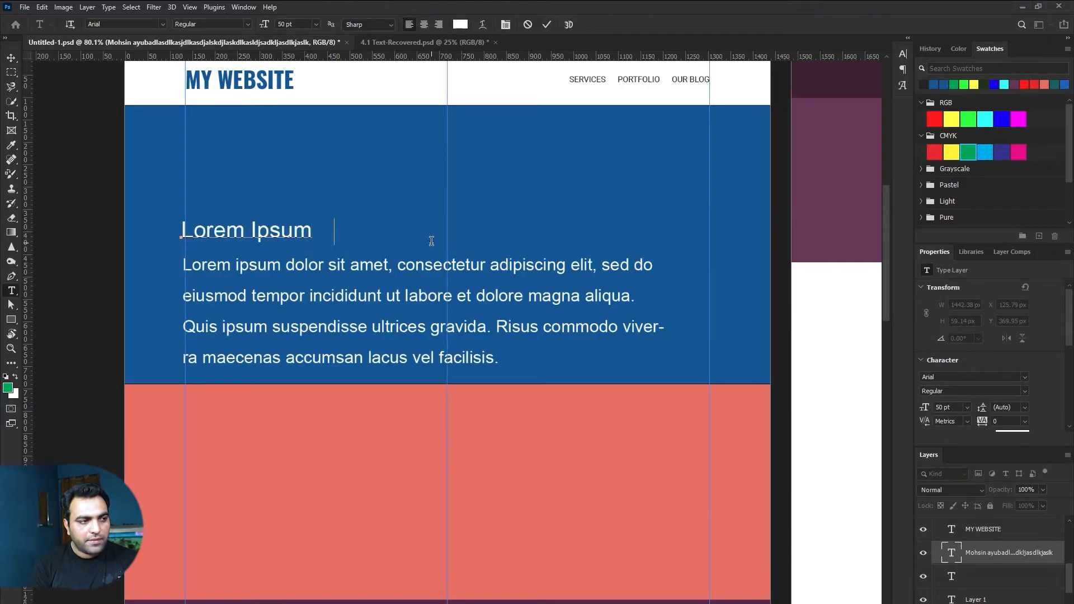
type(" Dolor Eset")
key("ctrl+Return")
key("v")
left_click_drag(401, 230, 549, 165)
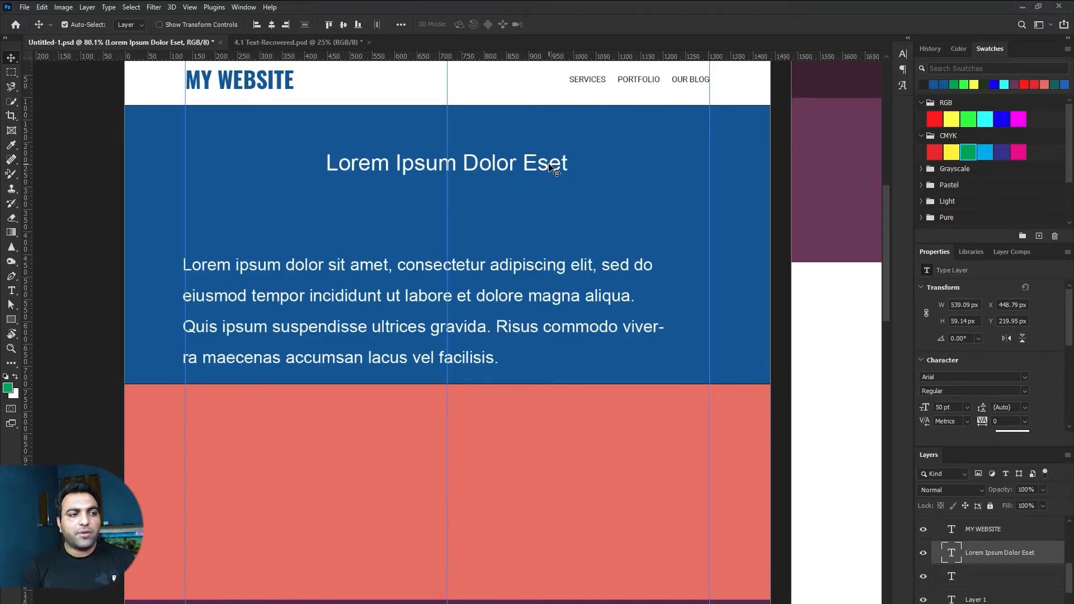
Step: Set the heading to 45 pt, centre it on the guide, and raise the paragraph beneath it
double_click(511, 163)
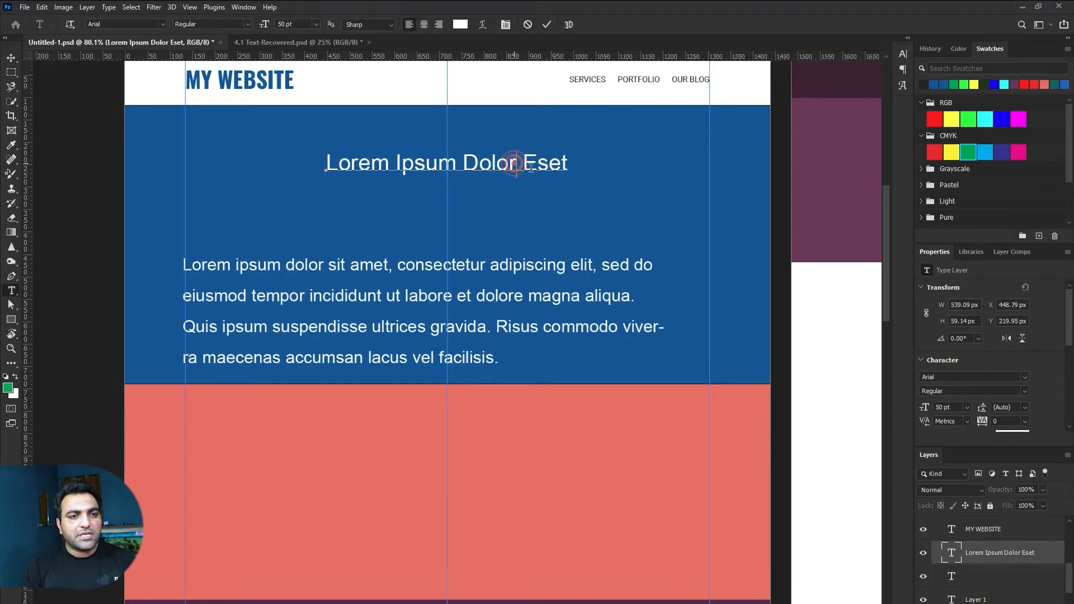
left_click(903, 54)
left_click(805, 85)
type("3")
key("ctrl+Return")
key("v")
left_click_drag(465, 171, 505, 171)
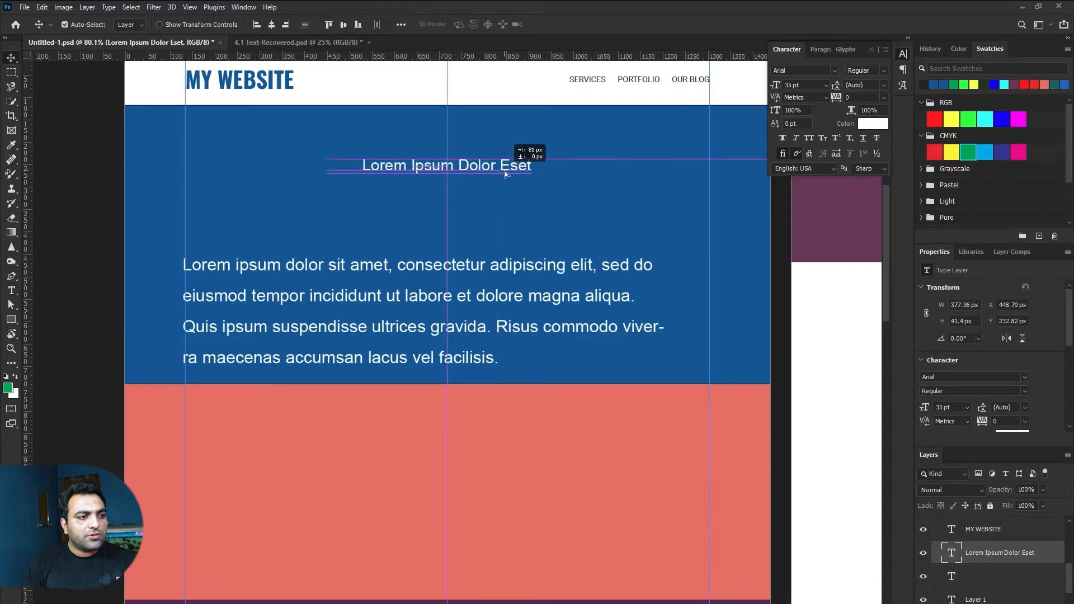
left_click(811, 85)
type("45")
key("Return")
mouse_move(492, 176)
left_mouse_down()
mouse_move(497, 164)
mouse_move(485, 160)
left_mouse_up()
left_click_drag(463, 278, 505, 234)
Step: Centre-align the paragraph, set it to 18 pt, and tighten its leading
key("t")
left_click(484, 273)
key("ctrl+a")
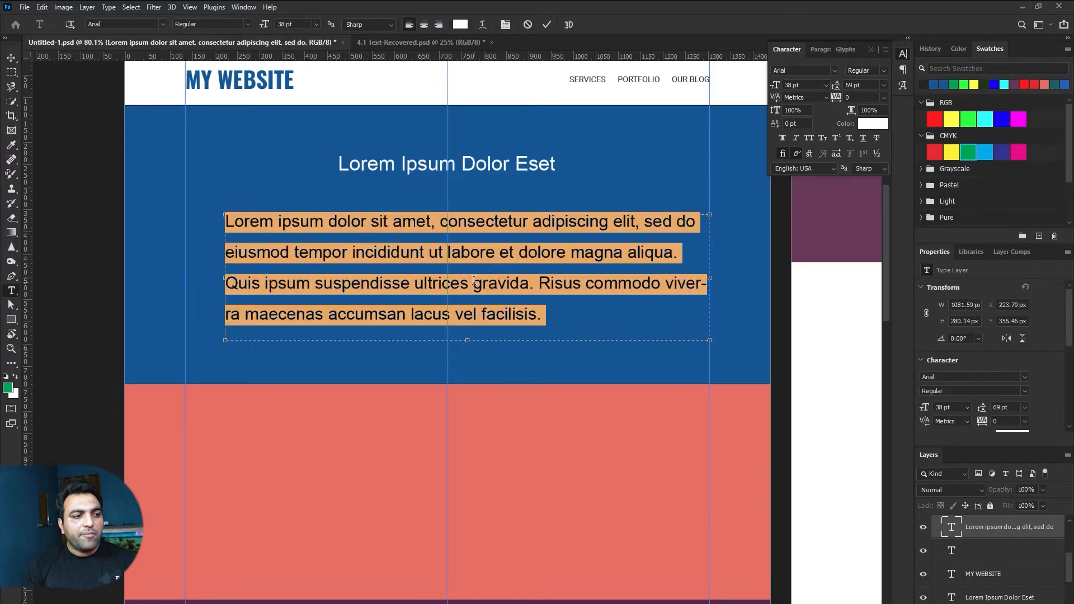
left_click(424, 24)
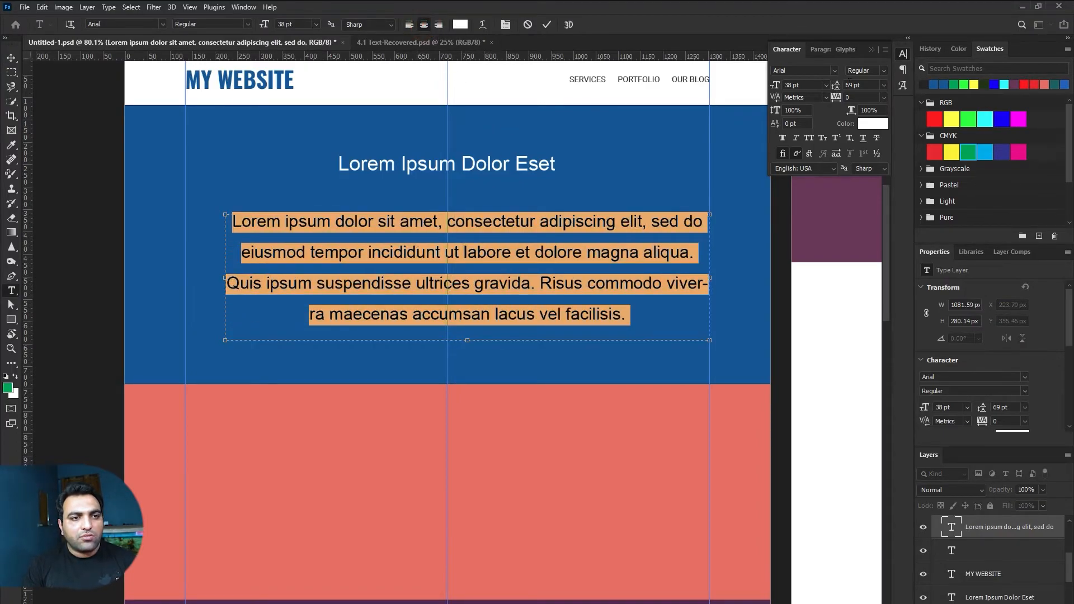
double_click(805, 85)
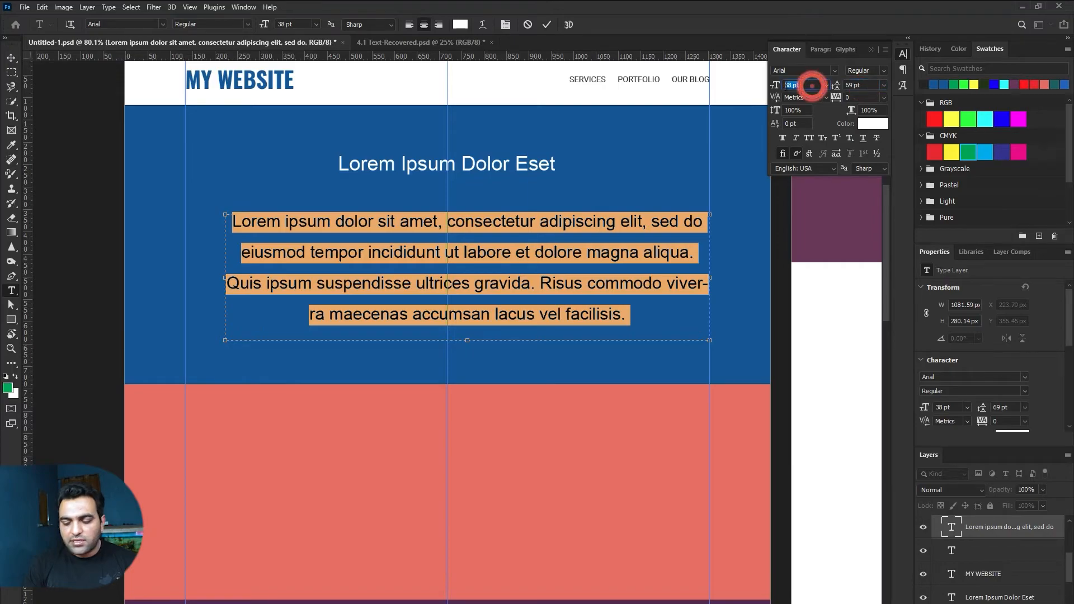
type("18")
key("Return")
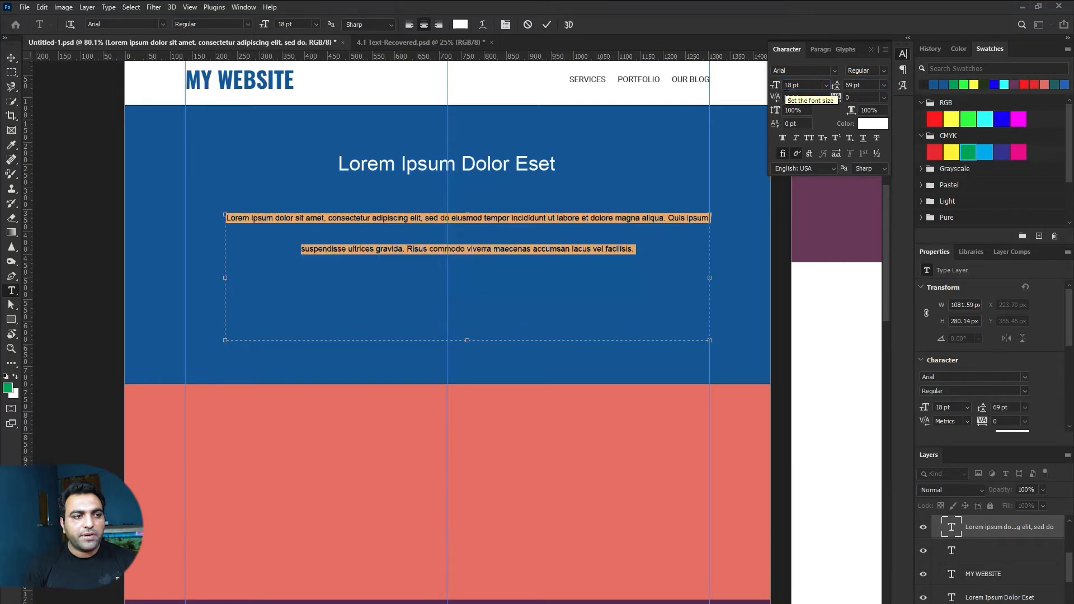
left_click(863, 85)
scroll(863, 85, "down", 16)
scroll(863, 85, "down", 15)
scroll(863, 85, "down", 9)
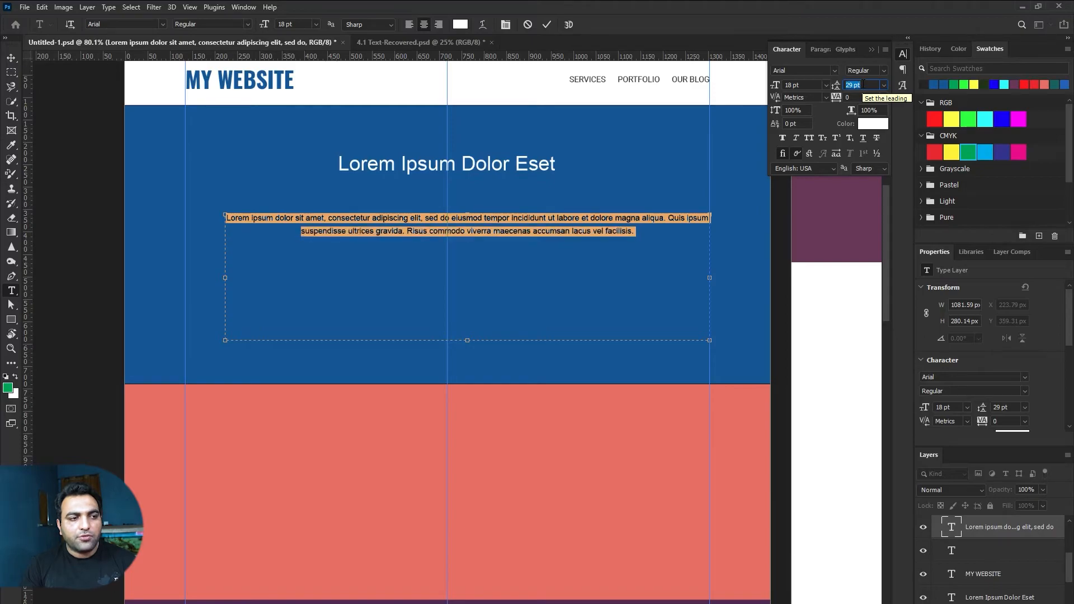
scroll(863, 85, "down", 1)
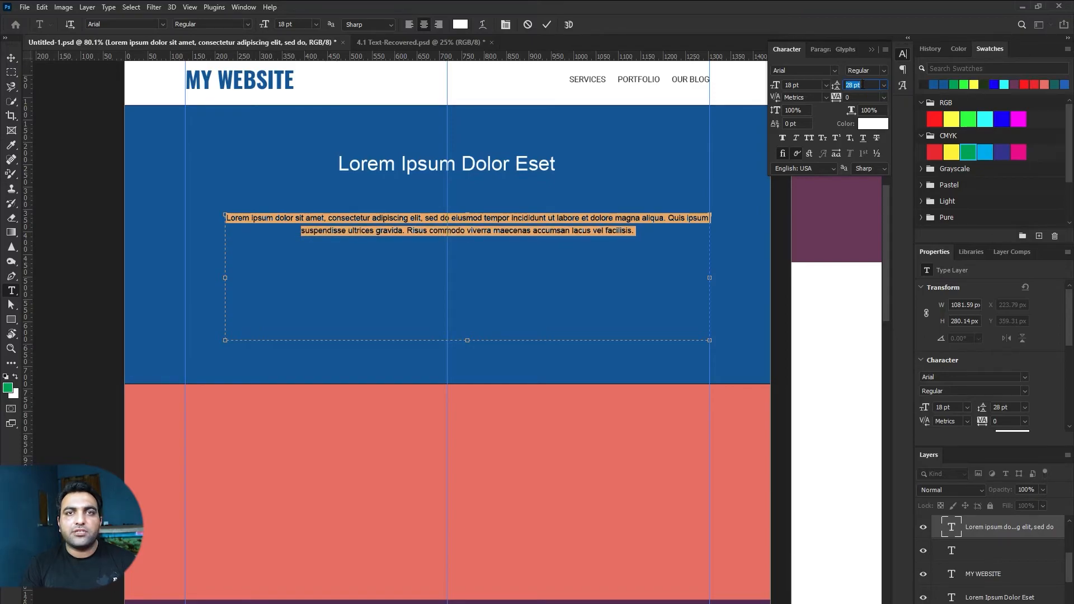
Step: Move the paragraph onto the centre guide just below the heading, then add the heading to the selection
left_click(546, 26)
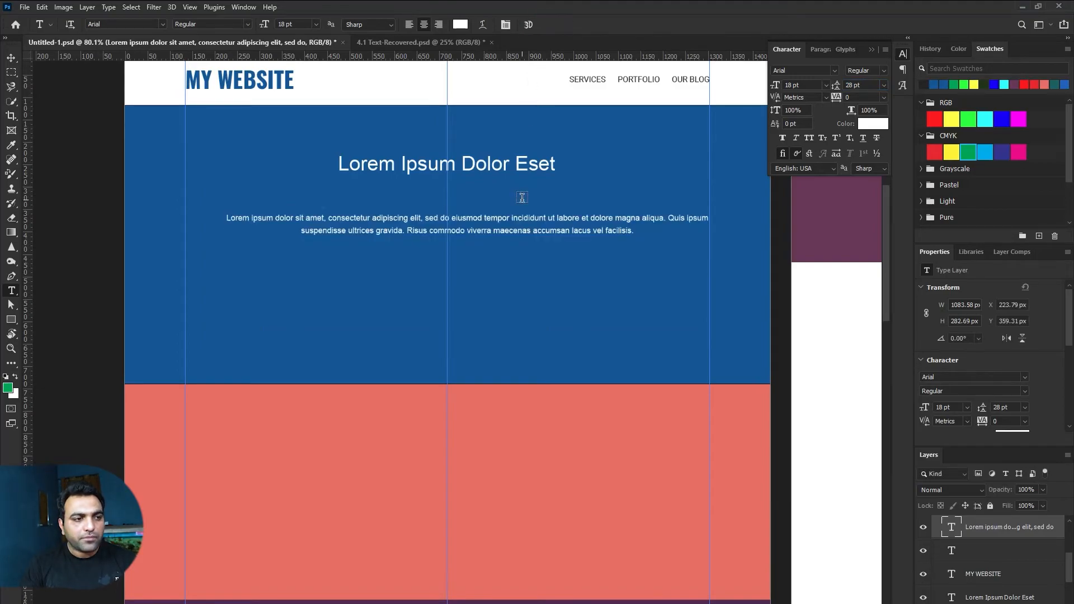
key("v")
left_click_drag(539, 224, 522, 225)
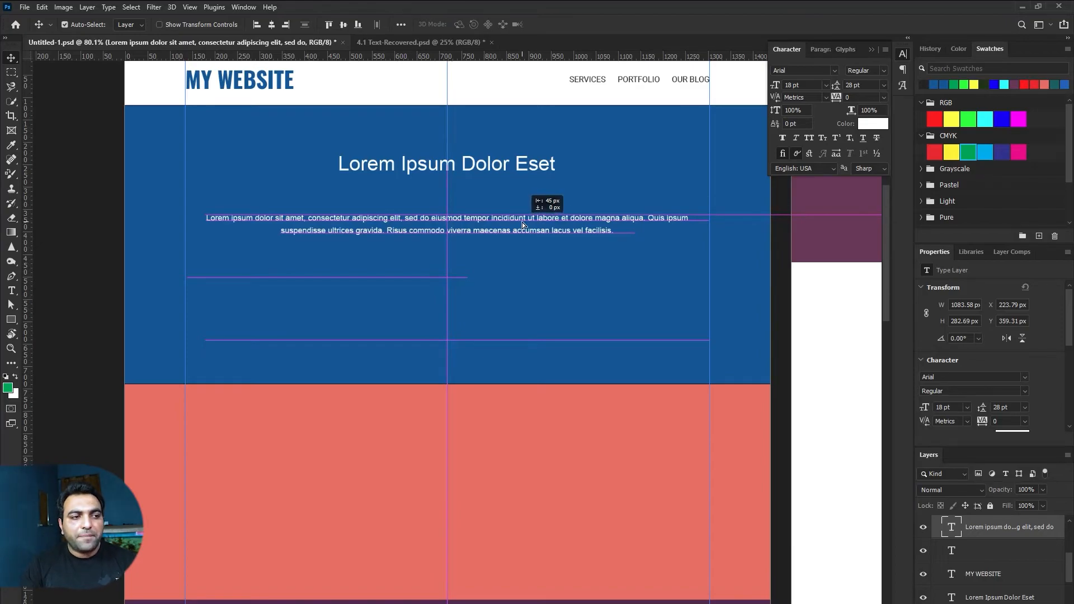
left_click_drag(522, 225, 525, 207)
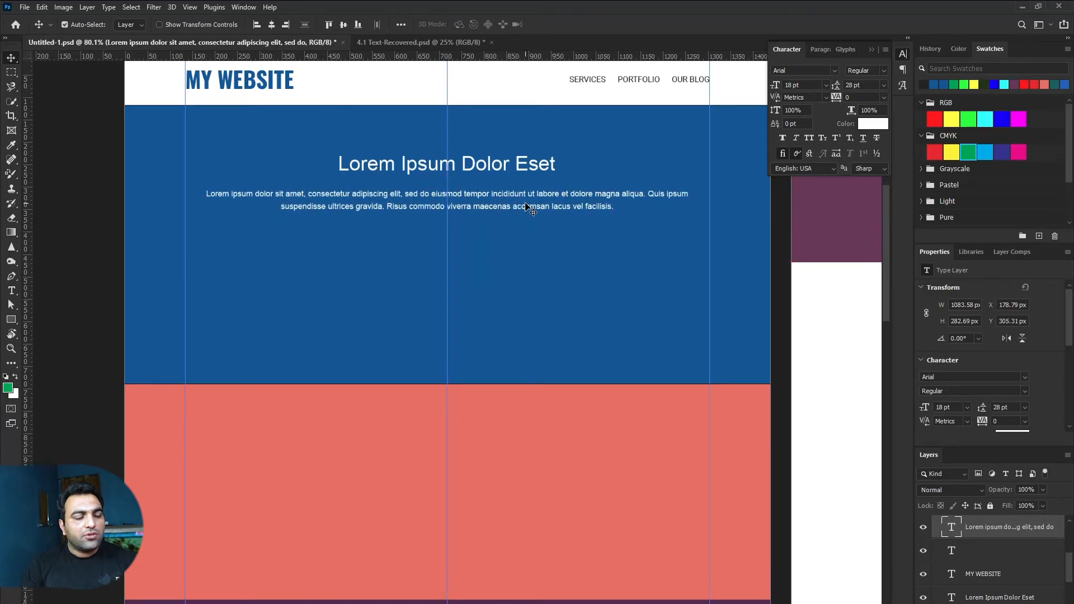
left_click(496, 168, "shift")
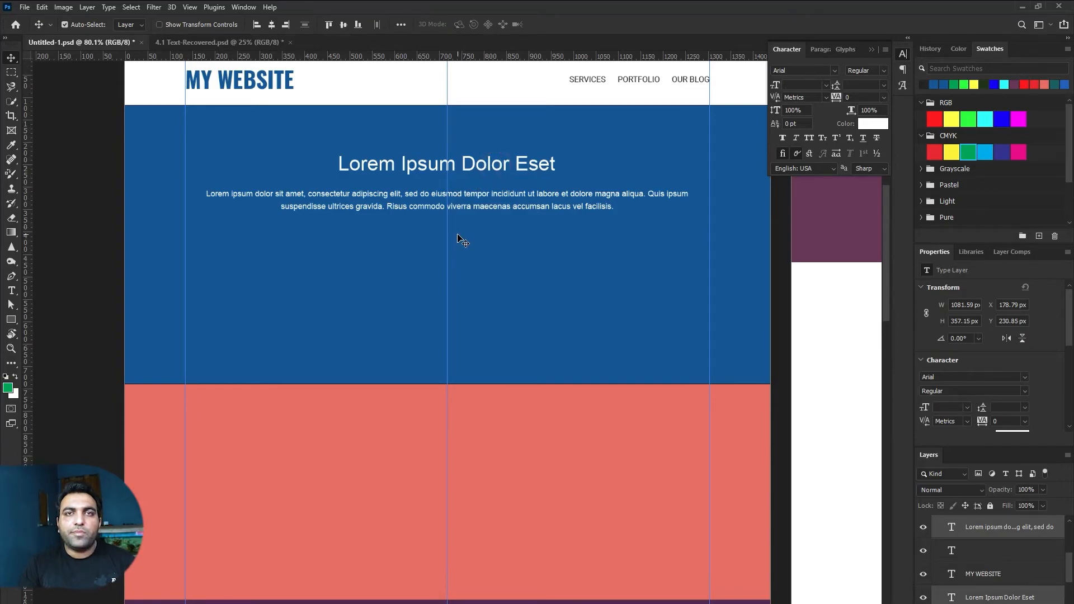
Step: Draw a red rectangle, size it to 190 × 50 px, and centre it under the paragraph
left_click(12, 320)
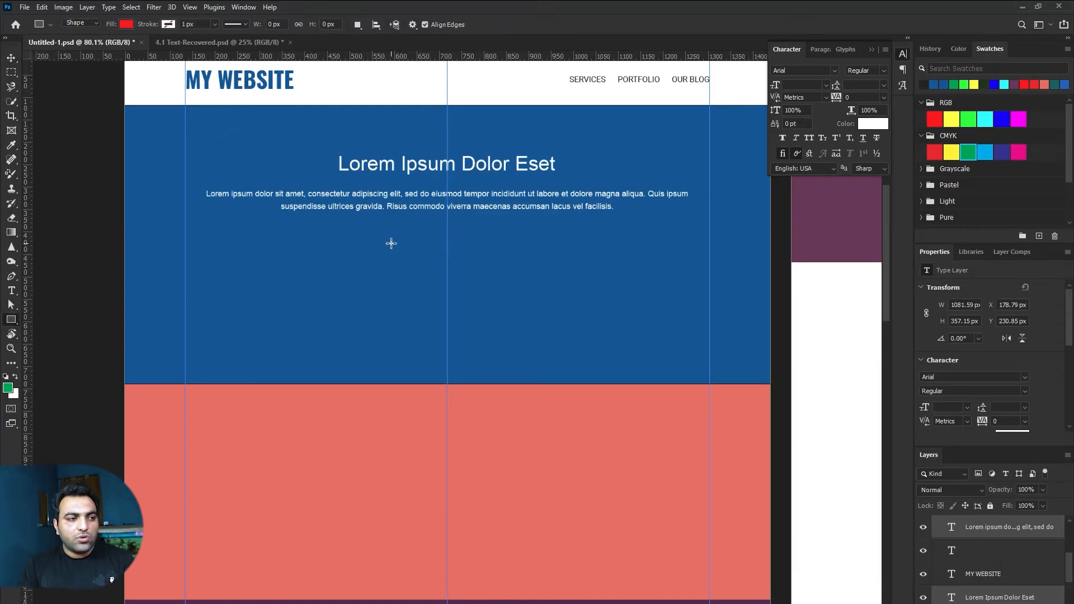
left_click_drag(354, 239, 523, 268)
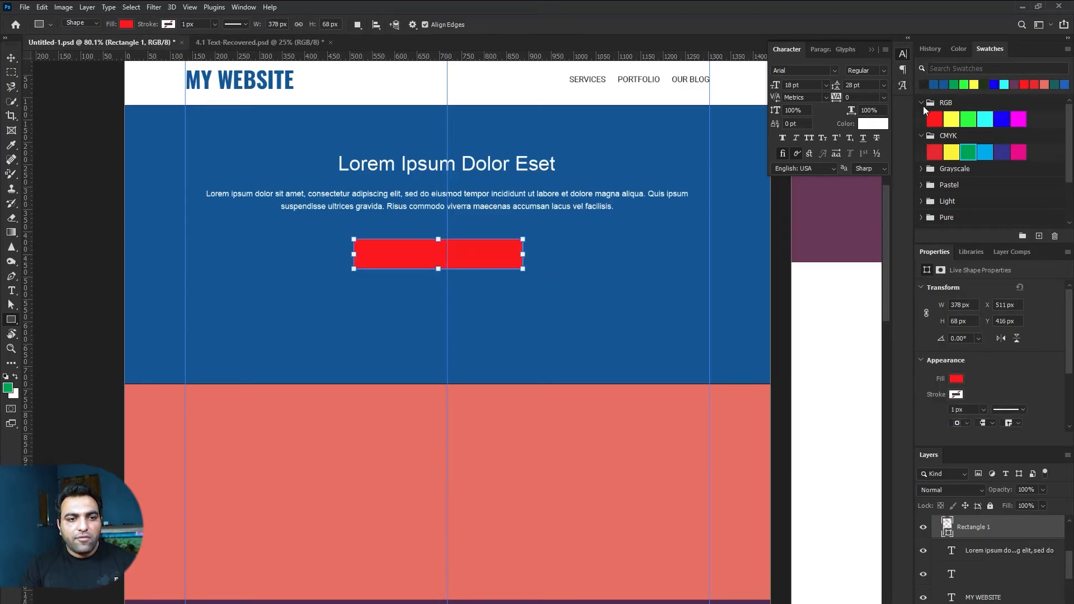
left_click(973, 303)
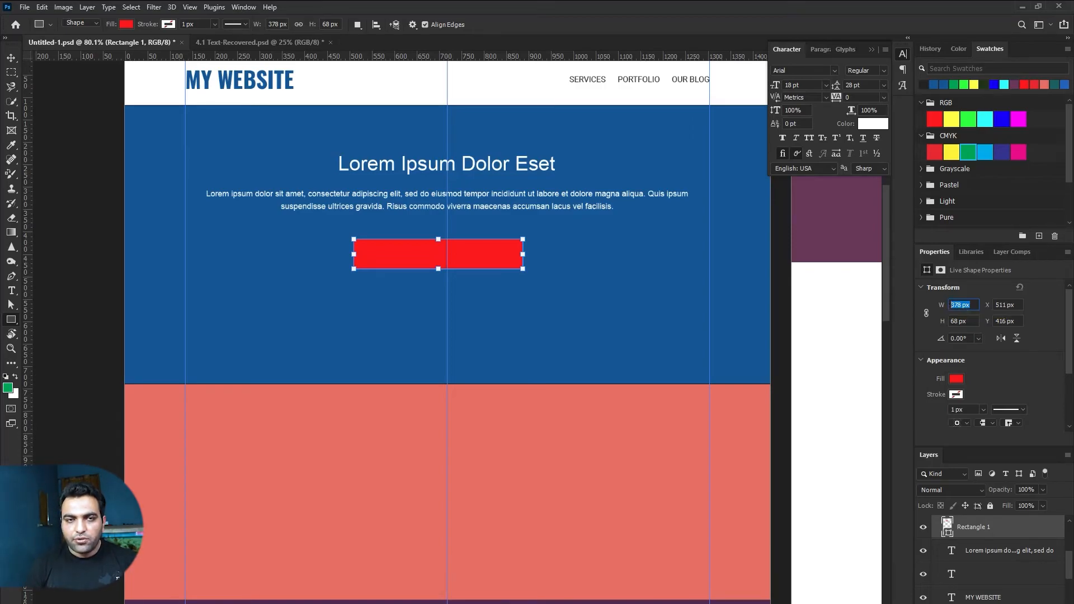
key("Tab")
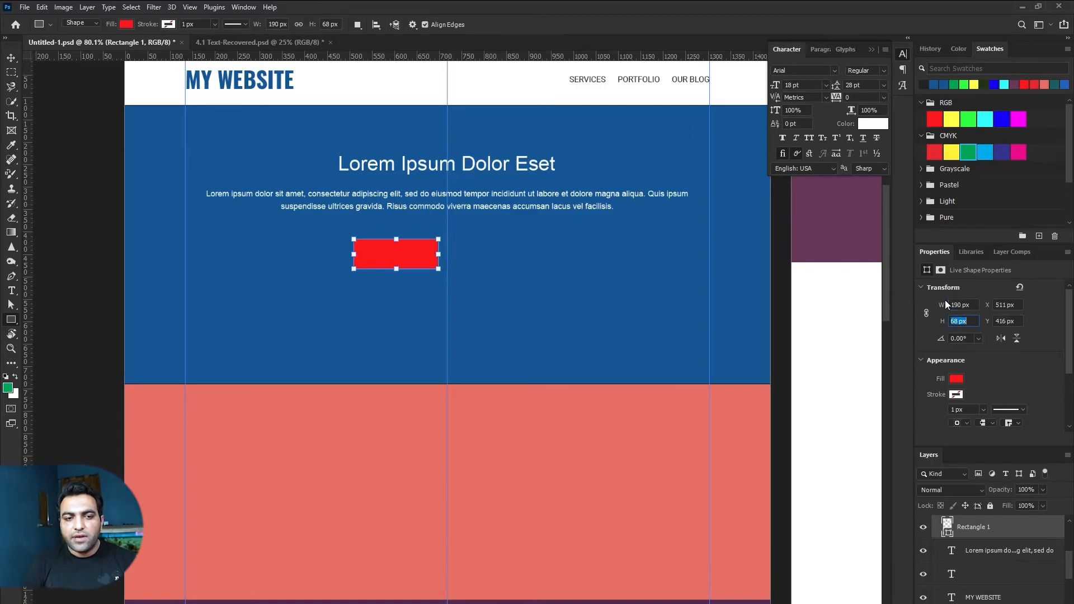
key("Return")
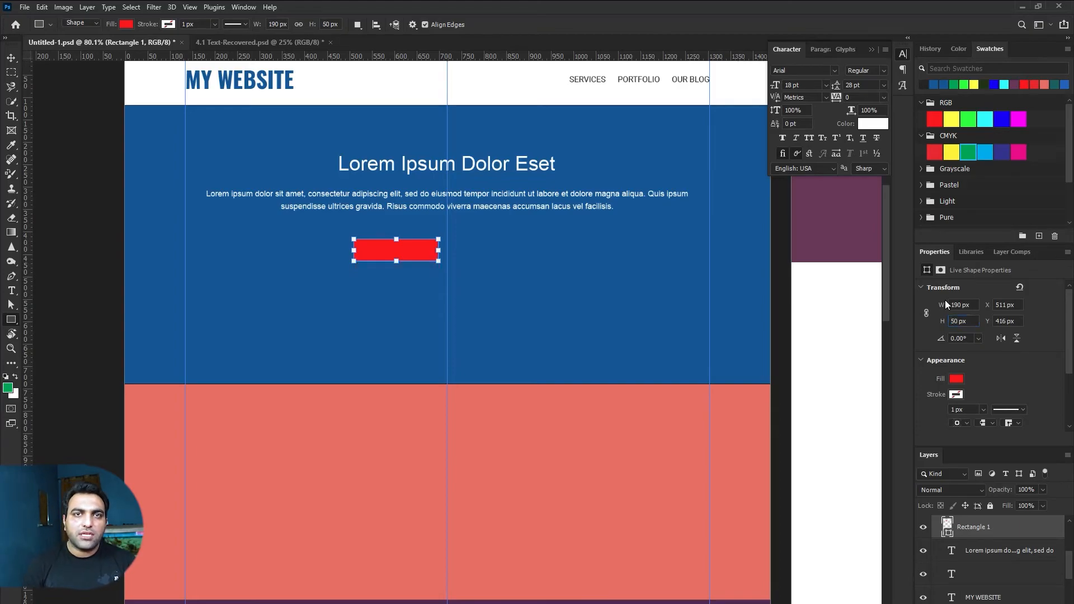
key("v")
left_click_drag(429, 259, 479, 259)
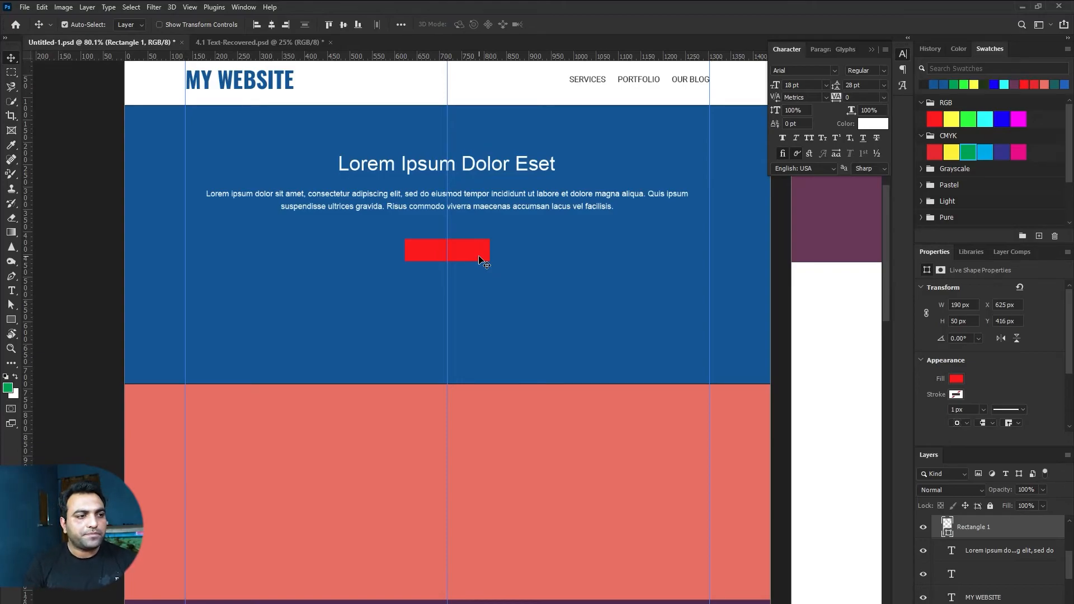
Step: Copy the nav text onto the red button, retype it as LEARN MORE, and centre it
key("ctrl+1")
left_click_drag(475, 218, 465, 265)
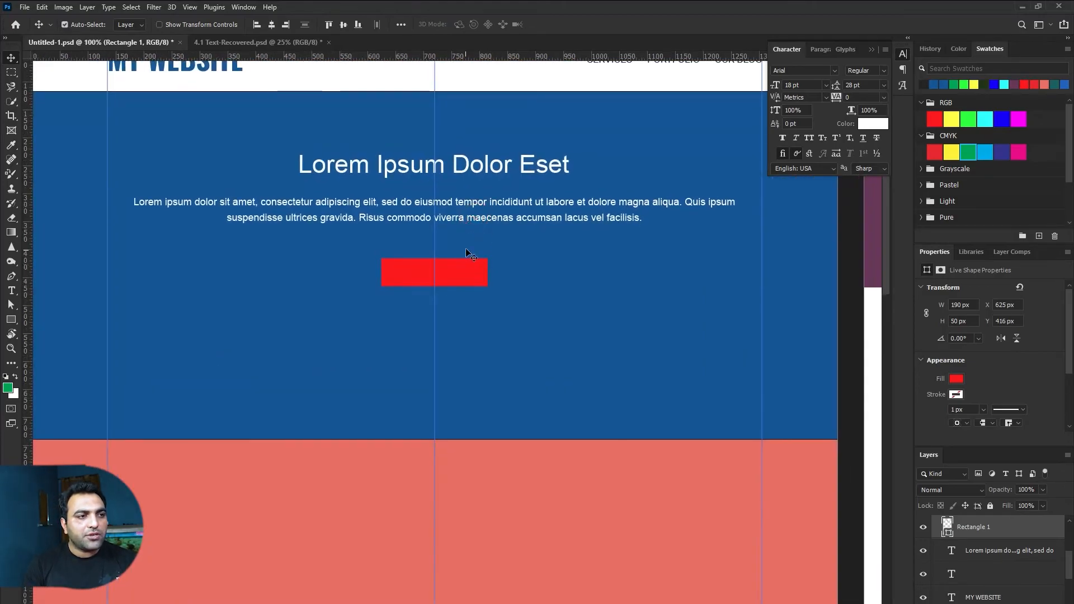
left_click(621, 116)
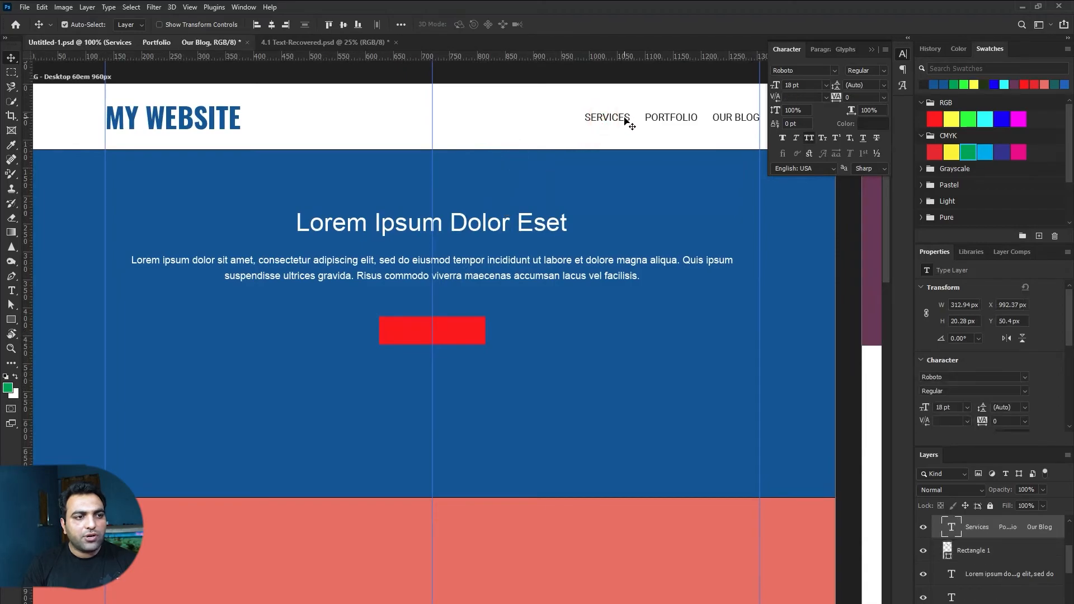
left_click_drag(616, 128, 397, 331)
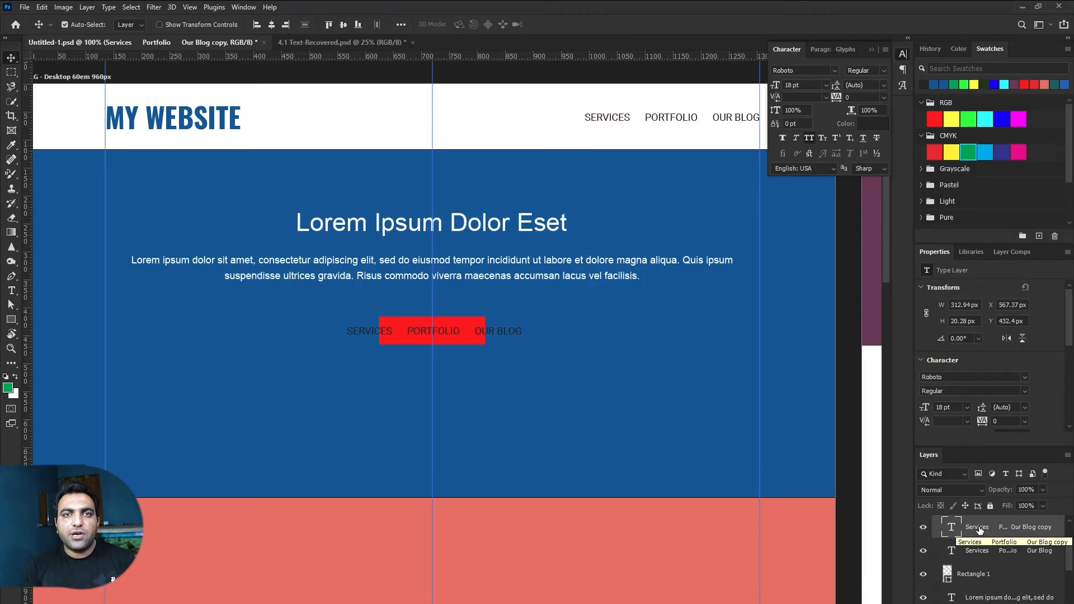
left_click_drag(980, 530, 983, 573)
double_click(468, 334)
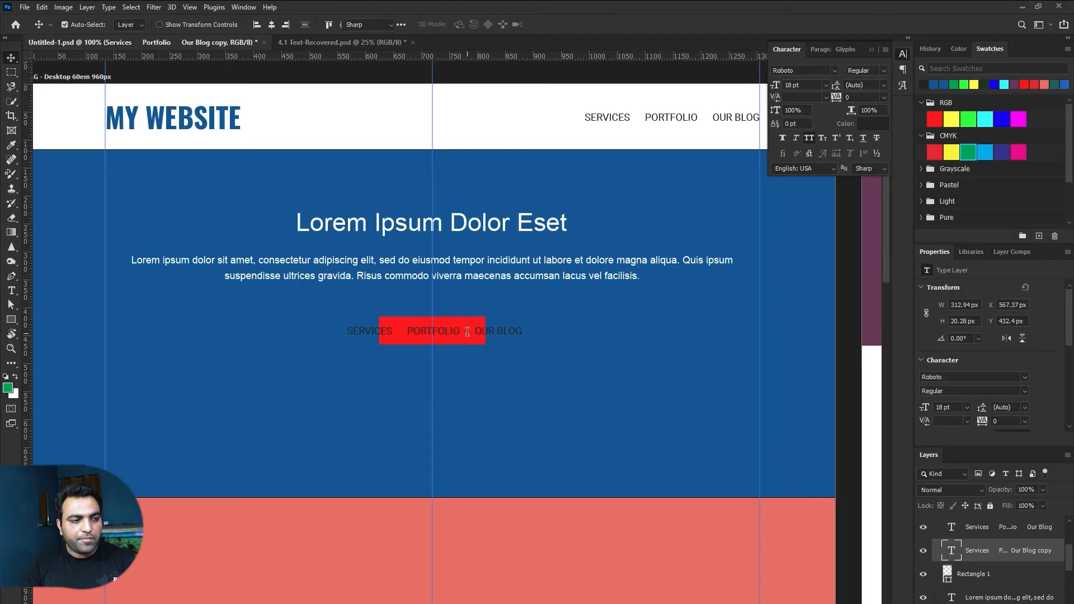
type("LEARN MORE")
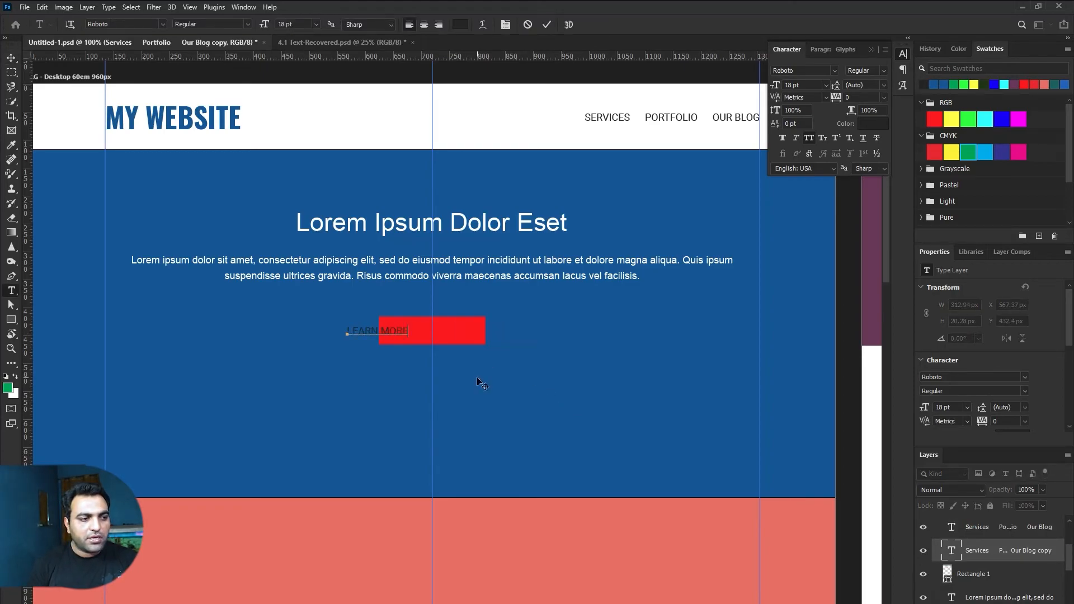
key("ctrl+Return")
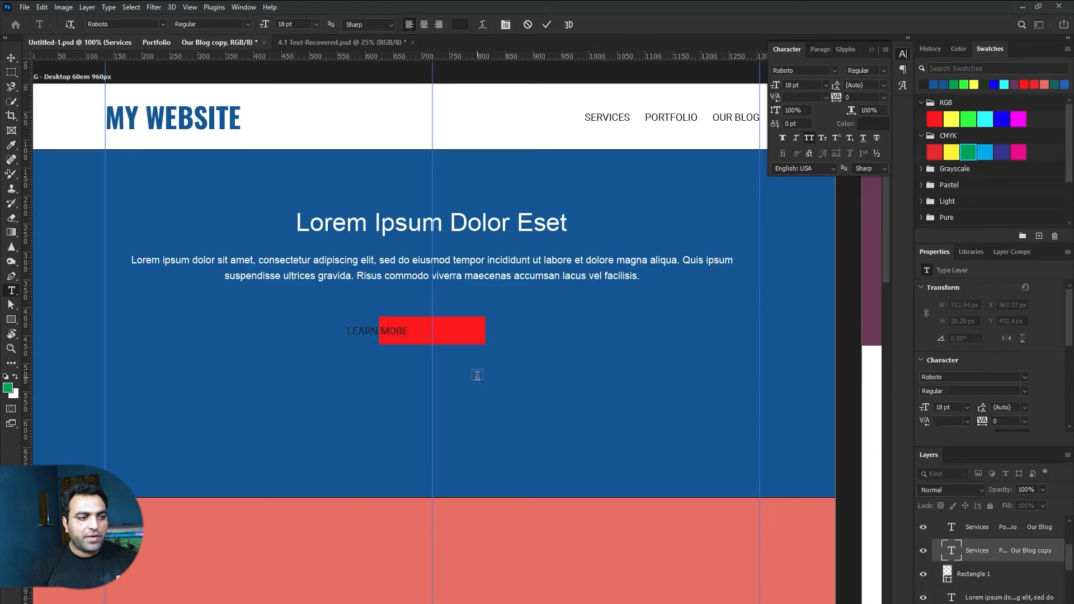
left_click_drag(390, 331, 441, 332)
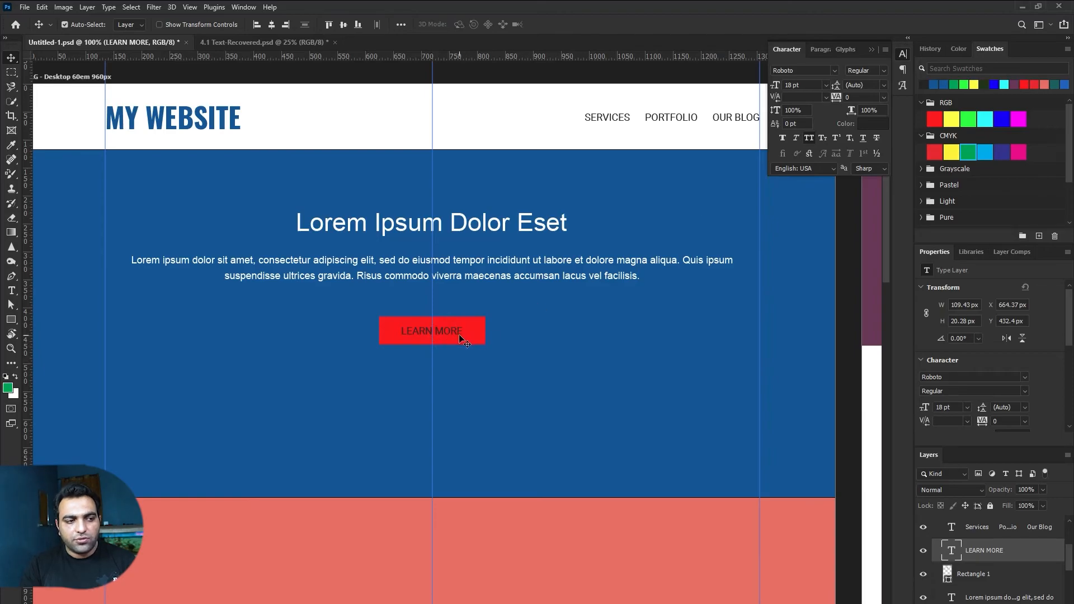
Step: Make the LEARN MORE label text white
left_click(876, 130)
left_click(514, 118)
key("Return")
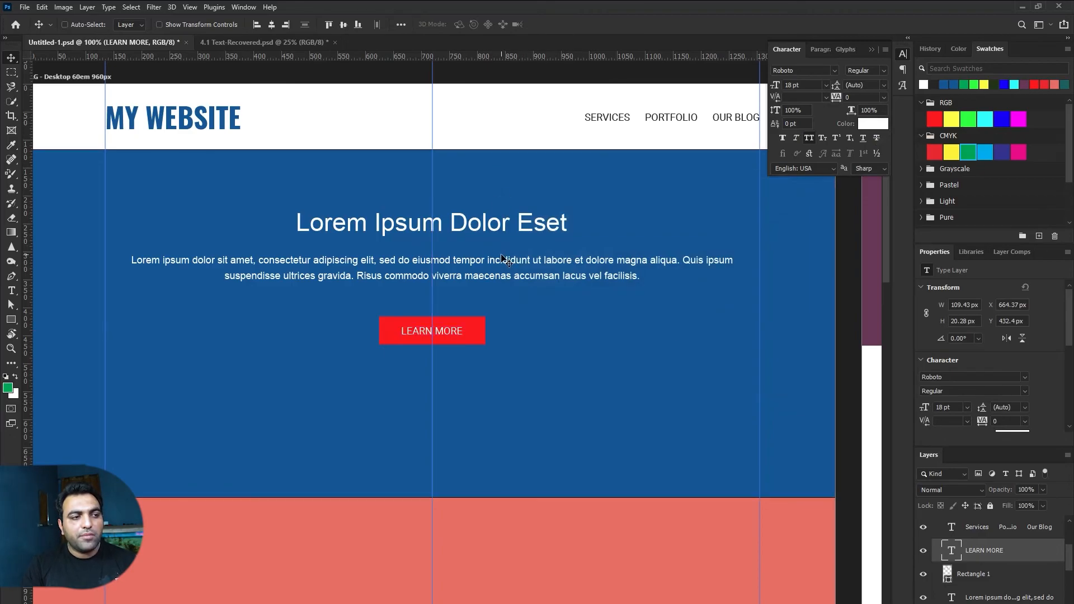
Step: Select the red button, LEARN MORE label, paragraph and heading, then undo a first downward move
left_click(474, 334)
left_click(453, 331, "shift")
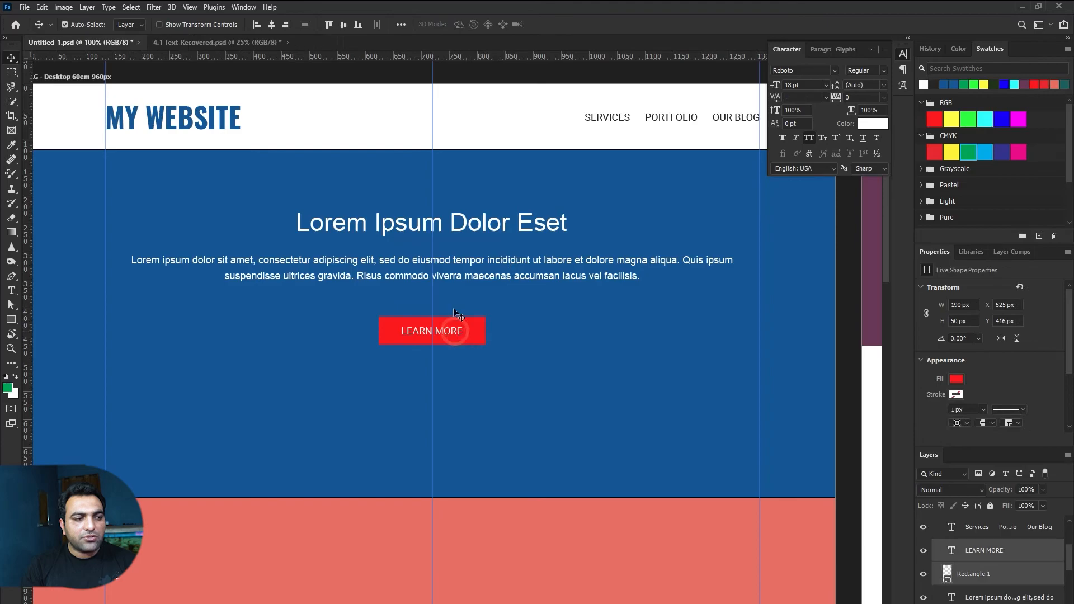
left_click(454, 276, "shift")
left_click(459, 225, "shift")
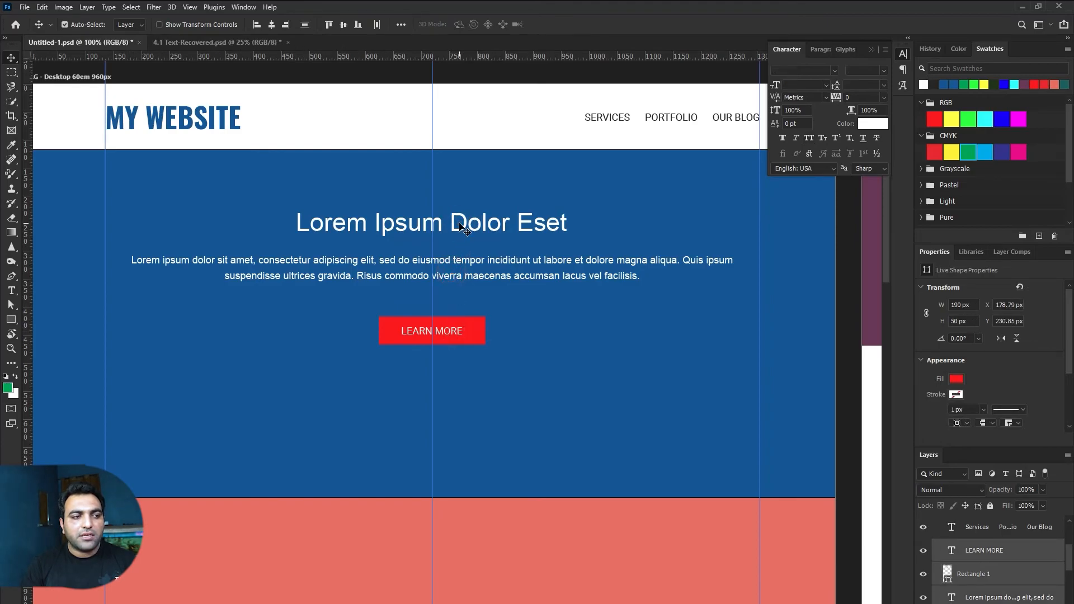
left_click_drag(470, 224, 470, 245)
key("ctrl+z")
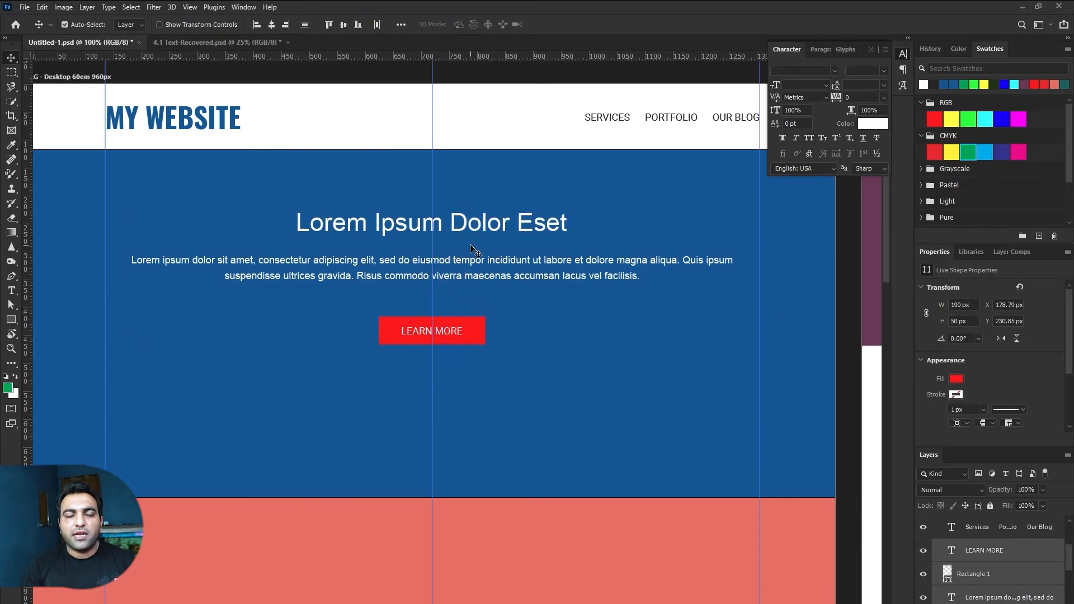
Step: Clear the selection, reselect the four hero elements and undo a second trial reposition
left_click(489, 124)
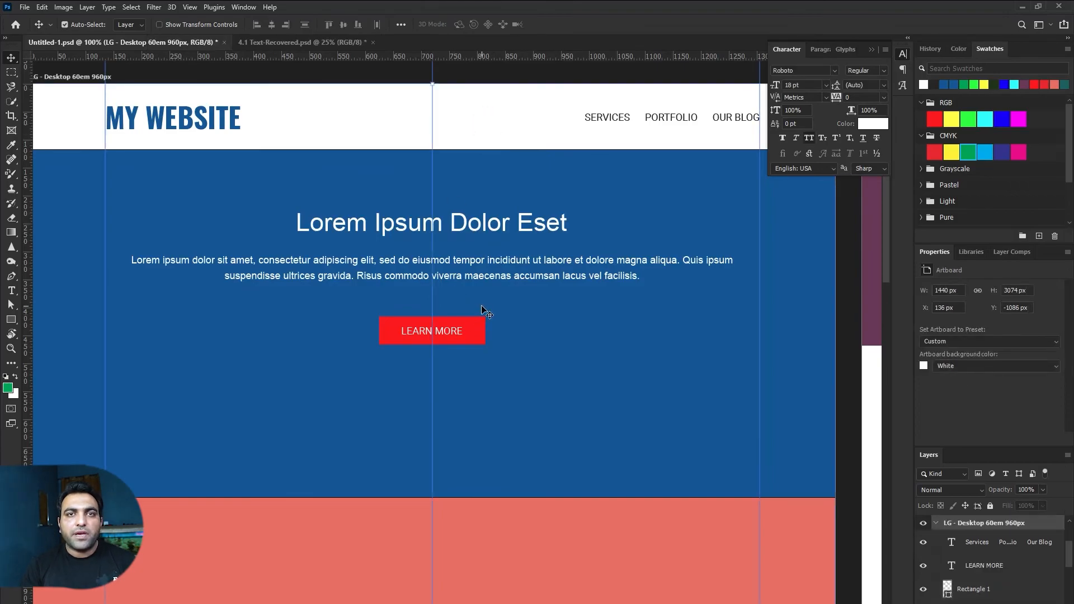
left_click(474, 333)
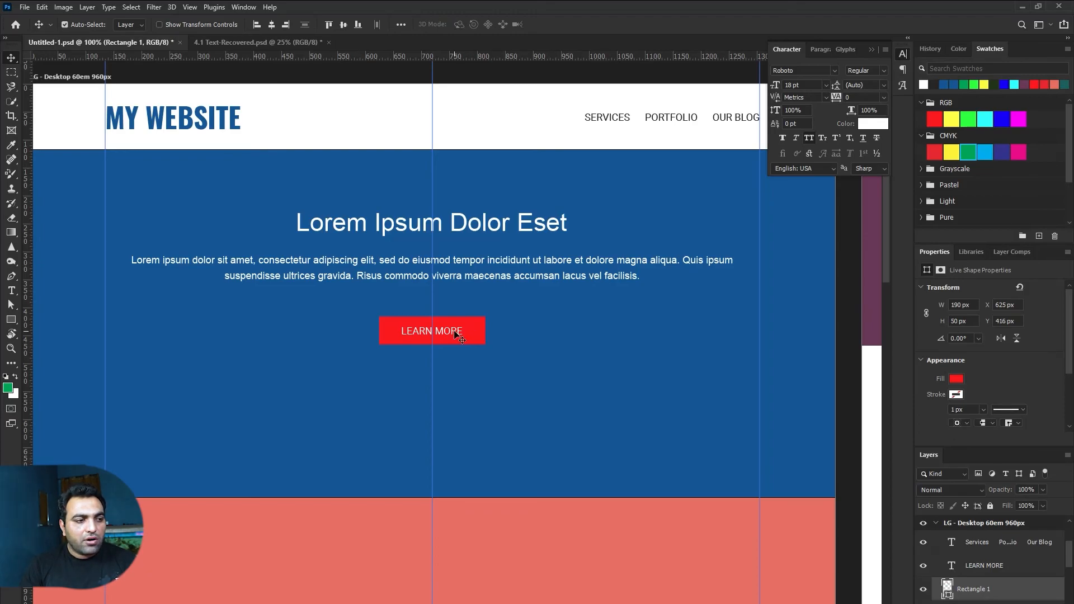
left_click(455, 331, "shift")
left_click(459, 278, "shift")
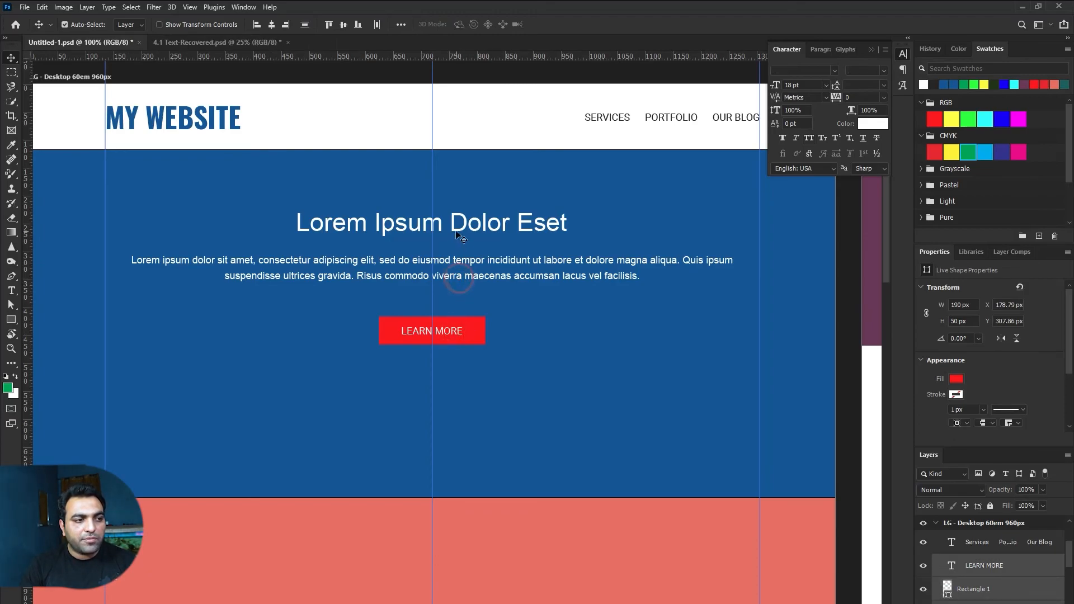
left_click(469, 225, "shift")
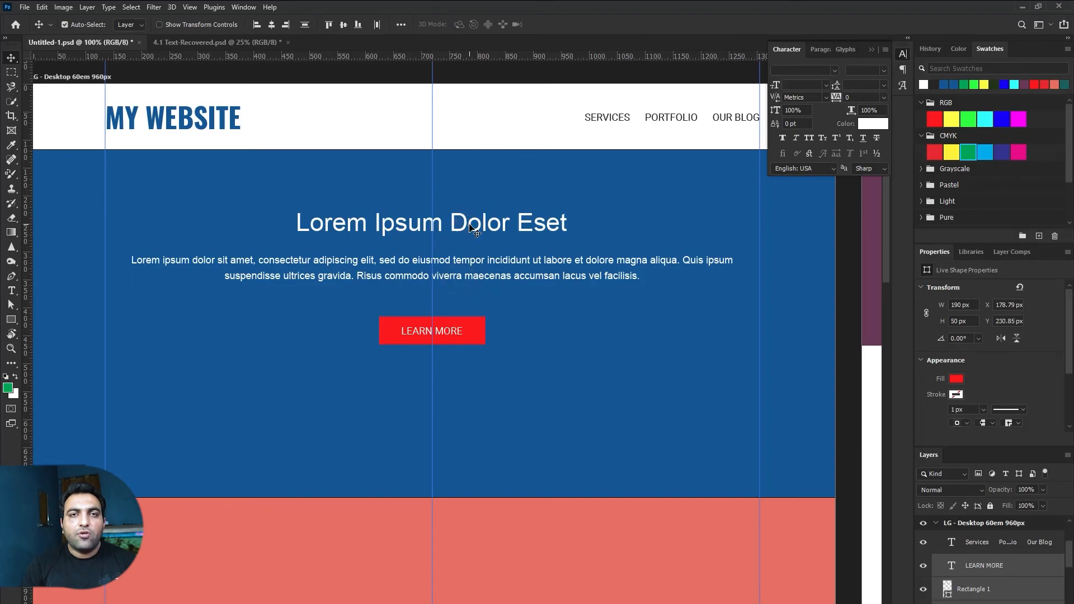
left_click_drag(469, 225, 469, 261)
key("ctrl+z")
Step: Drag the heading, paragraph and button block lower within the blue hero
left_click_drag(1069, 555, 1070, 579)
right_click(1069, 569)
left_click(488, 273)
left_click_drag(487, 273, 486, 302)
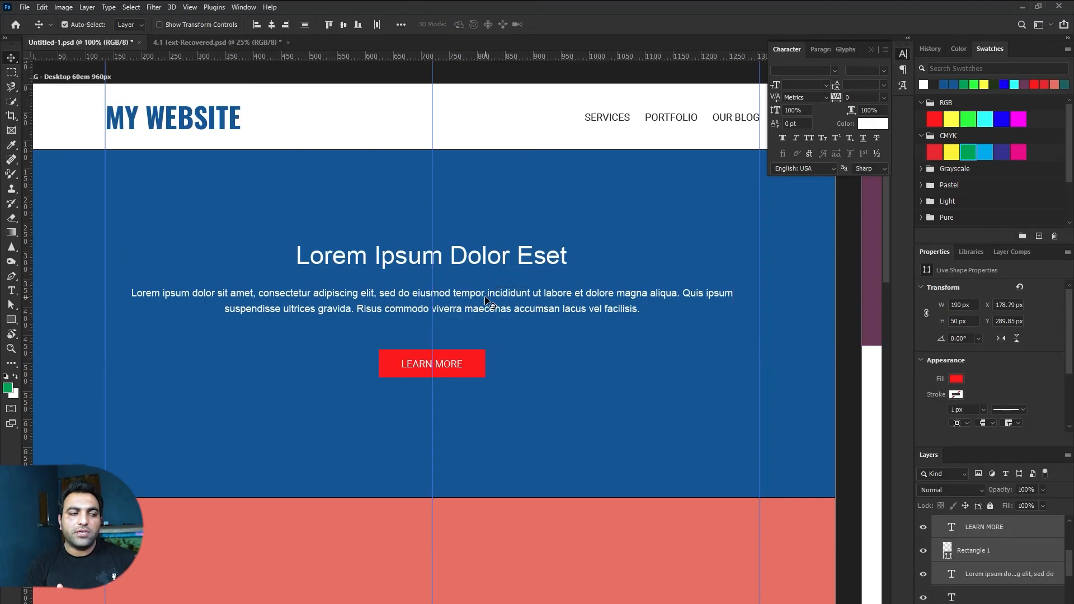